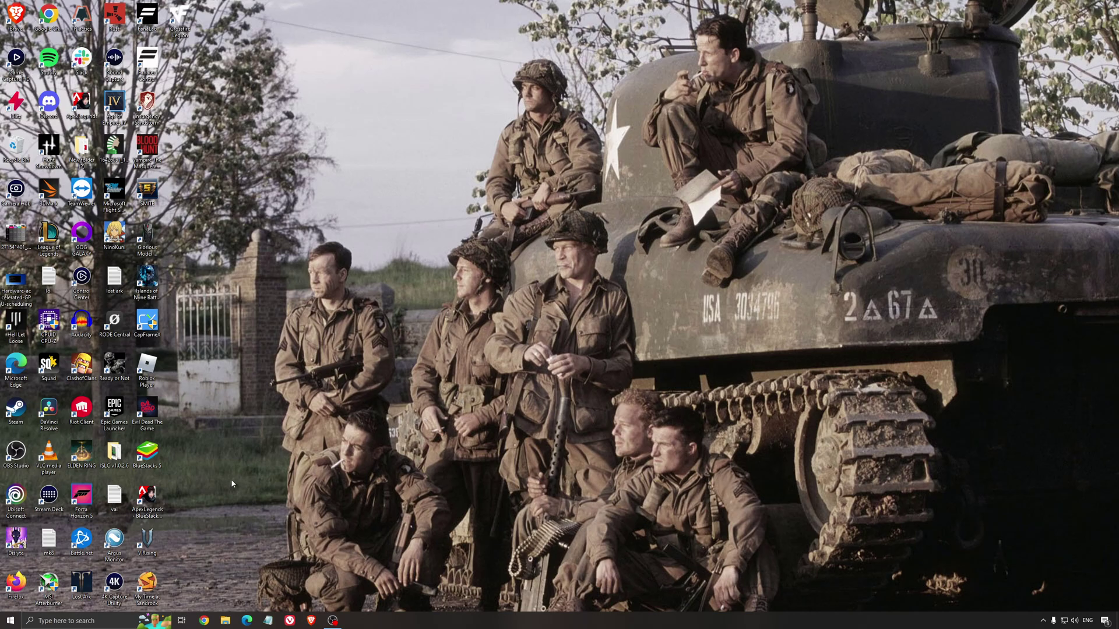
Step: Open the Windows Game Mode settings, review the Game Mode, Xbox Game Bar and Captures pages, and close Settings
{"action": "left_click", "coordinate": [96, 620]}
{"action": "type", "text": "game mode"}
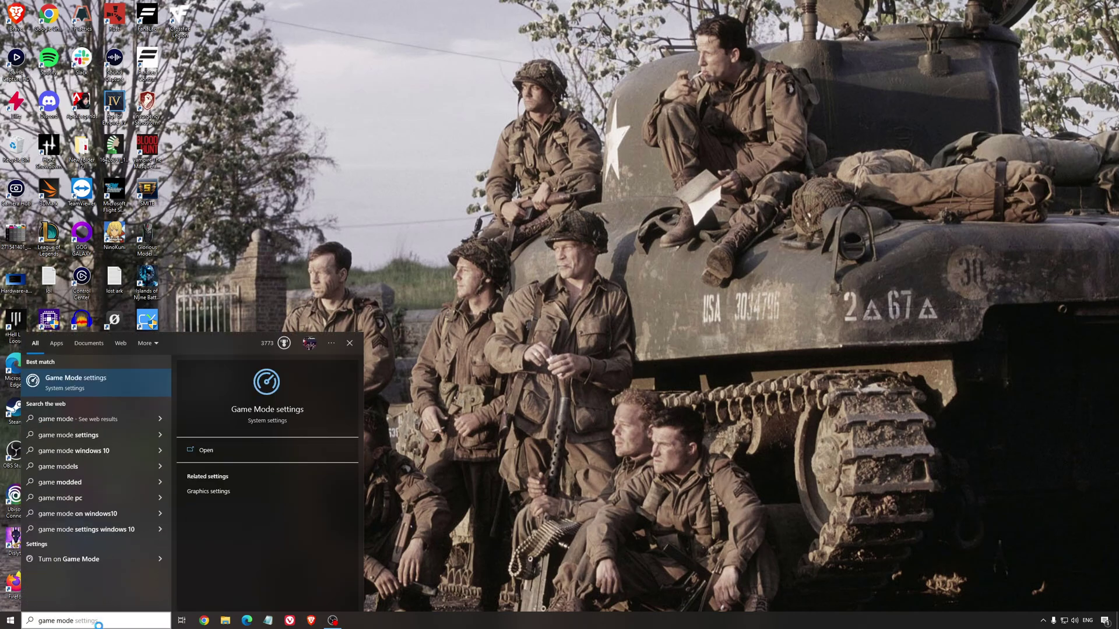
{"action": "key", "text": "Return"}
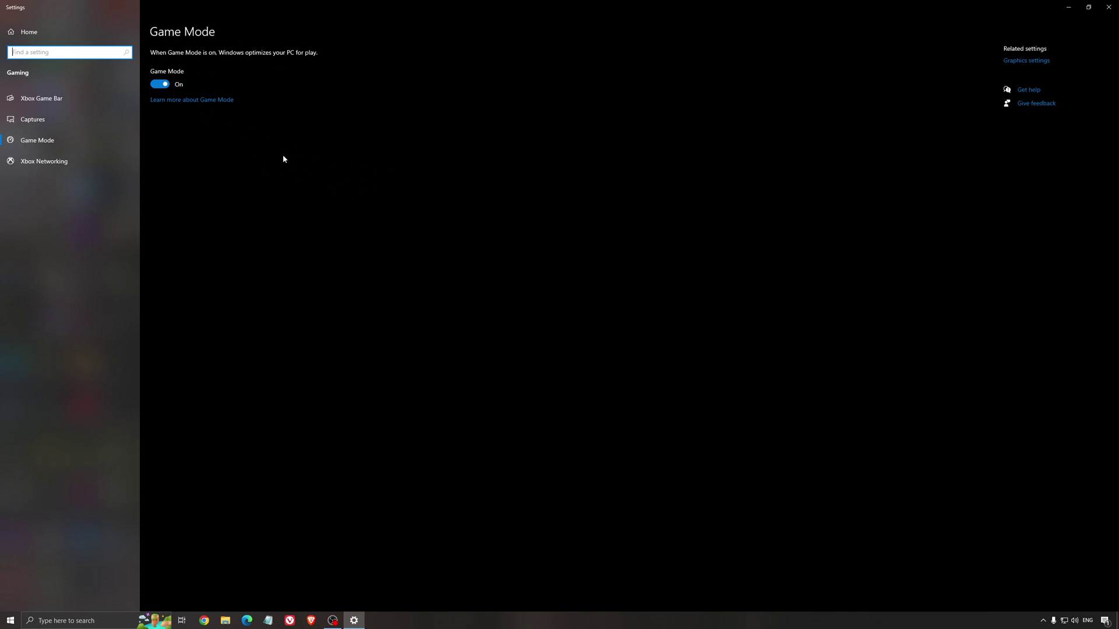
{"action": "left_click", "coordinate": [71, 103]}
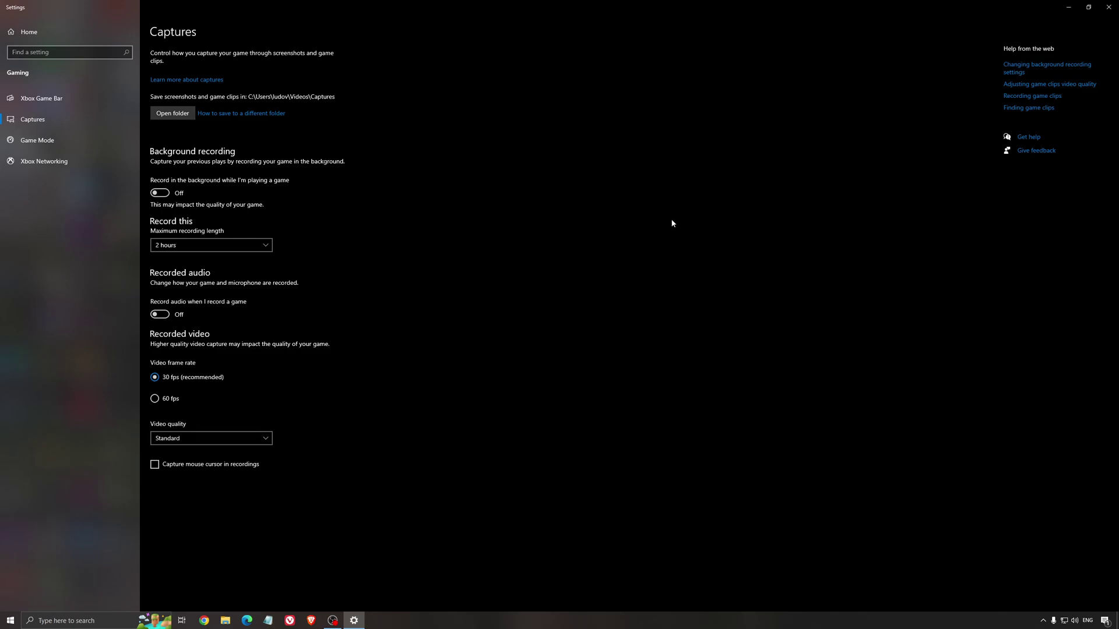
{"action": "left_click", "coordinate": [1114, 5]}
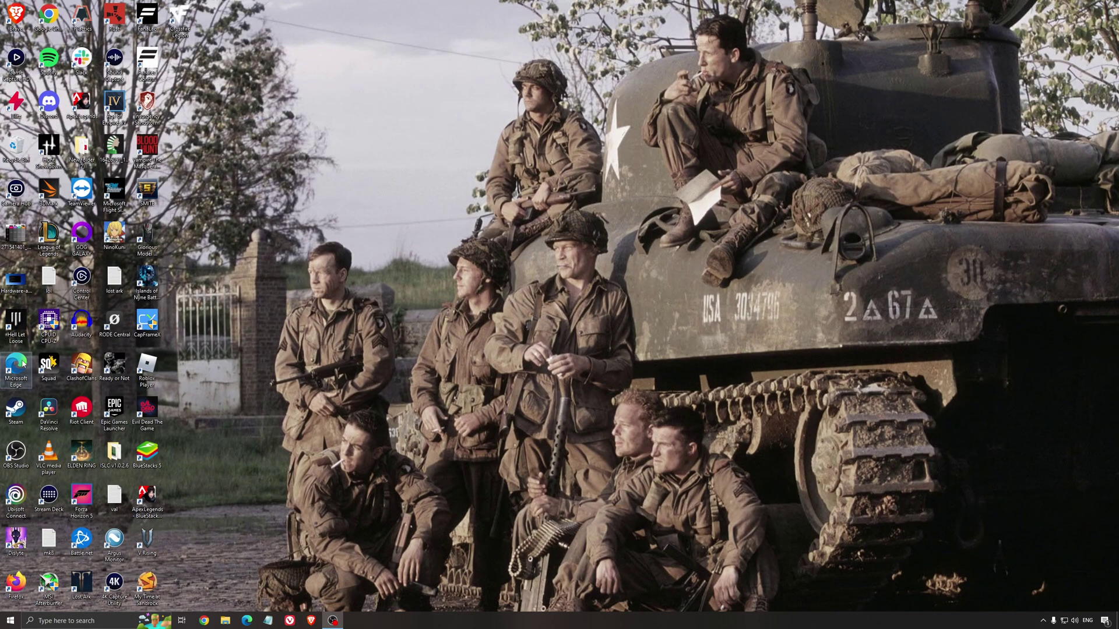
Step: View the Hardware-accelerated GPU scheduling image from the desktop and close it
{"action": "double_click", "coordinate": [15, 281]}
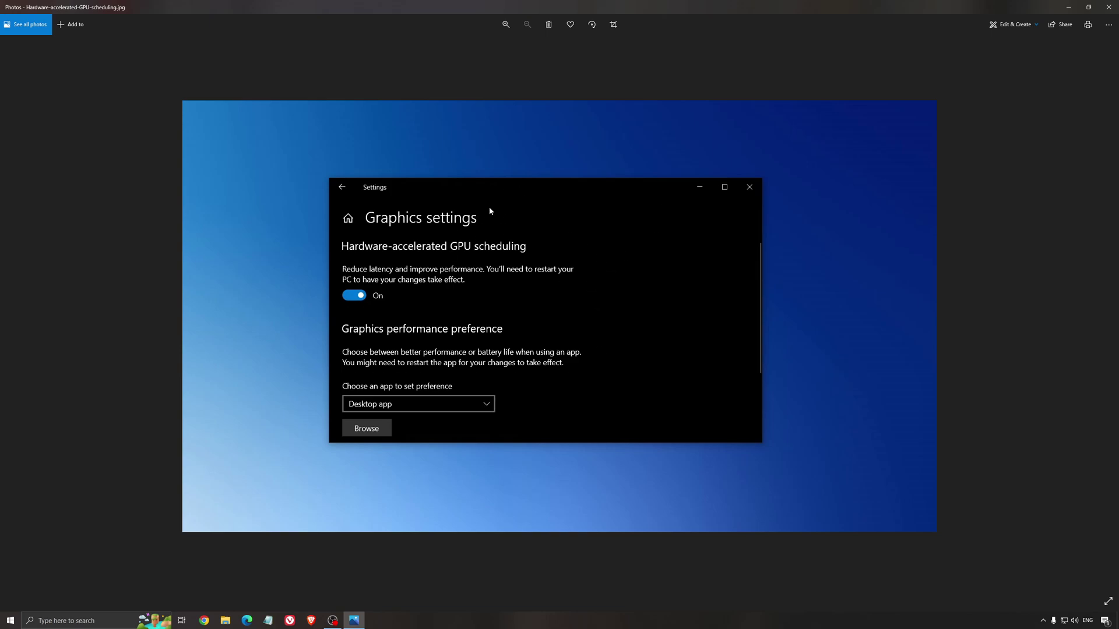
{"action": "left_click", "coordinate": [1109, 7]}
Step: Open AMD Software, check for driver updates, review the global graphics settings, and close it
{"action": "left_click", "coordinate": [1042, 621]}
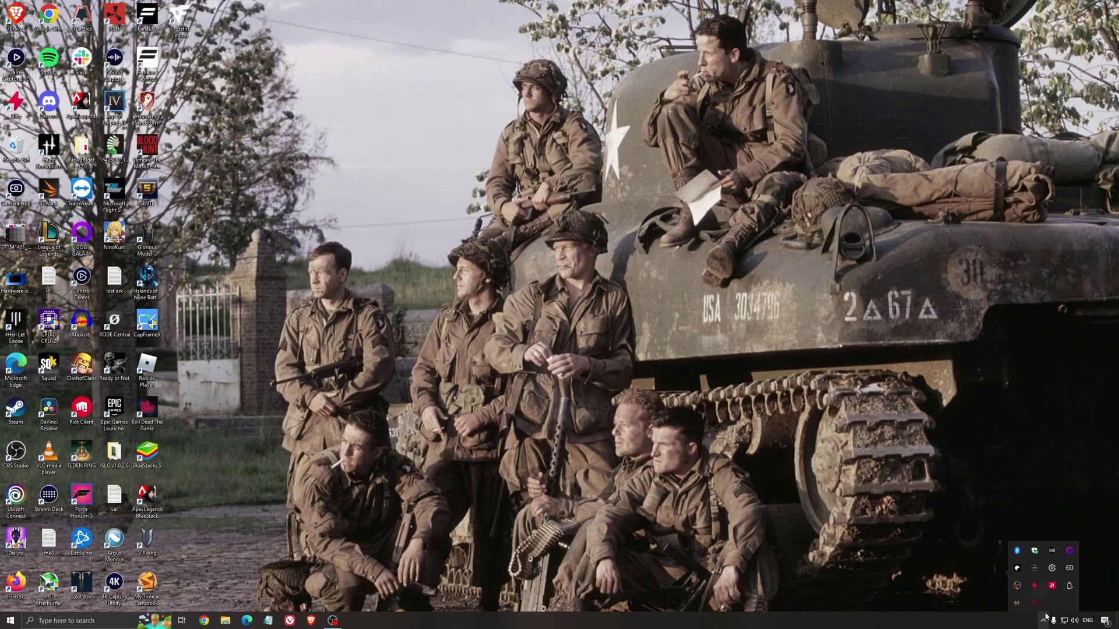
{"action": "left_click", "coordinate": [1052, 586]}
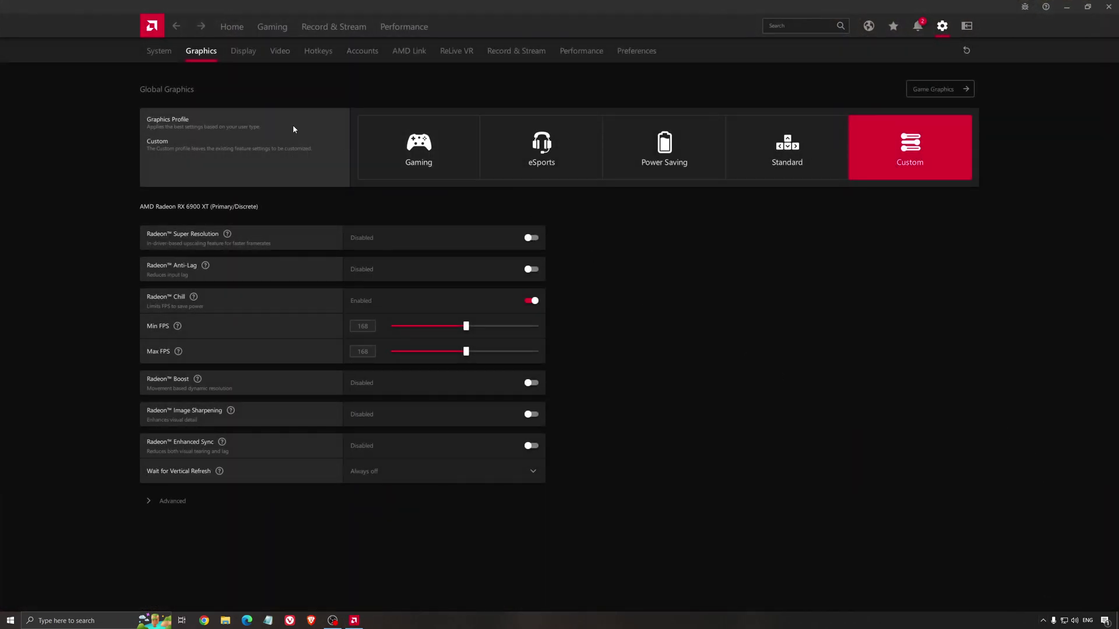
{"action": "left_click", "coordinate": [232, 26]}
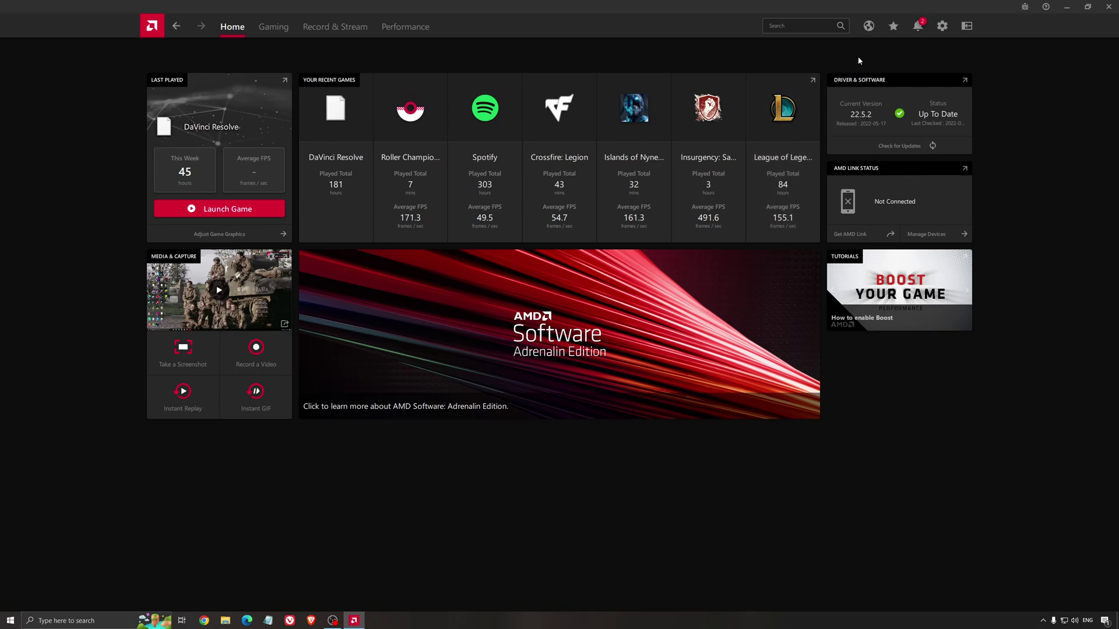
{"action": "left_click", "coordinate": [895, 145]}
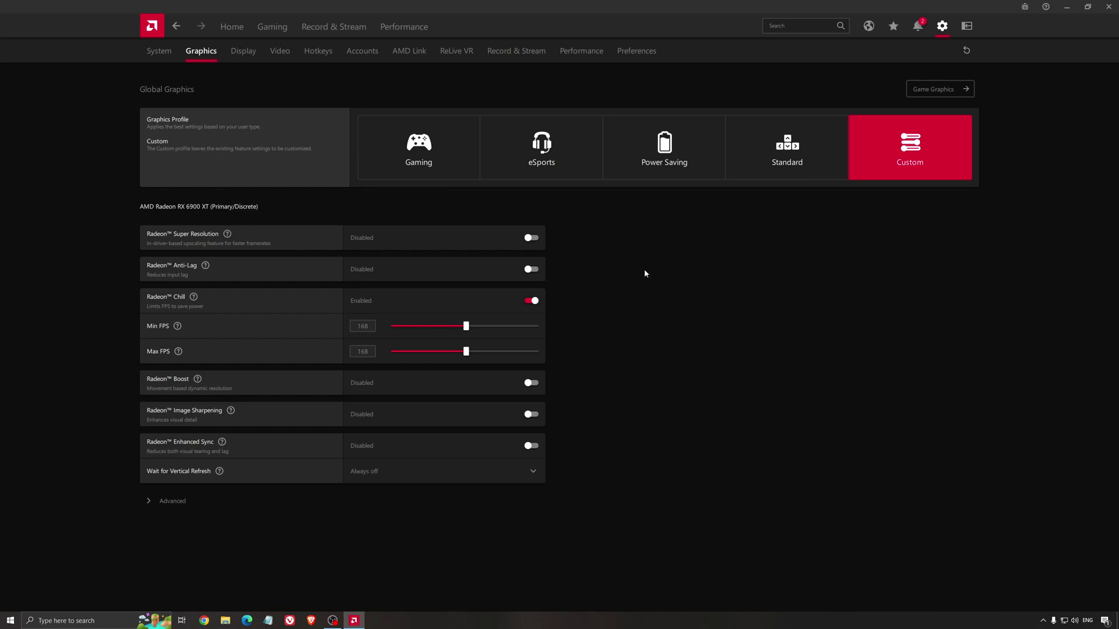
{"action": "left_click", "coordinate": [1107, 11]}
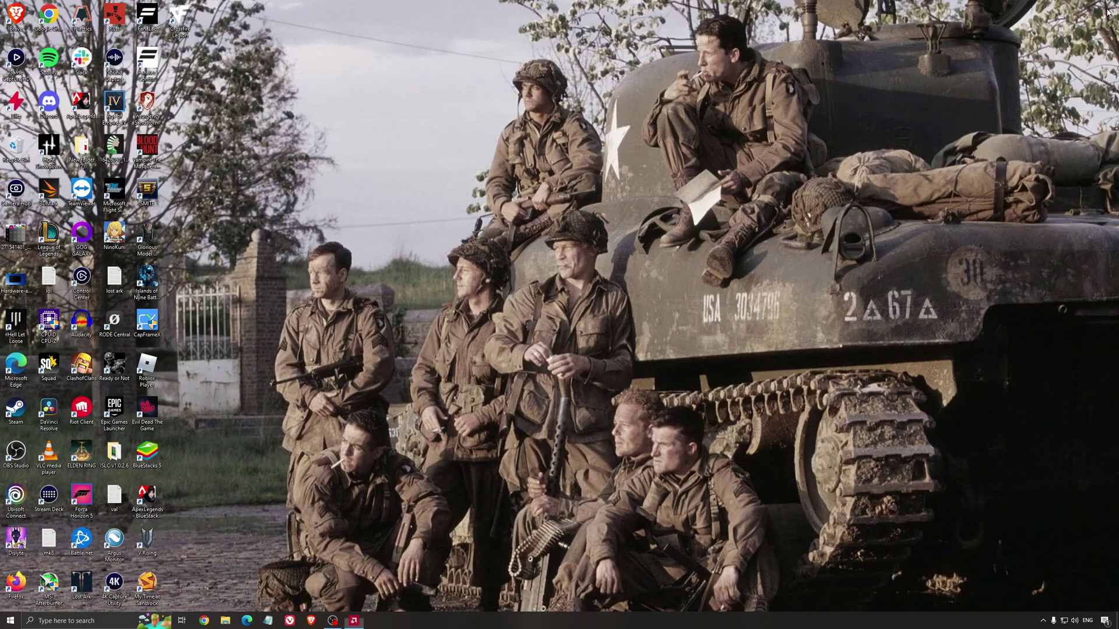
Step: Open the power plan settings from Windows search and go up to the Power Options overview
{"action": "left_click", "coordinate": [109, 621]}
{"action": "left_click", "coordinate": [109, 624]}
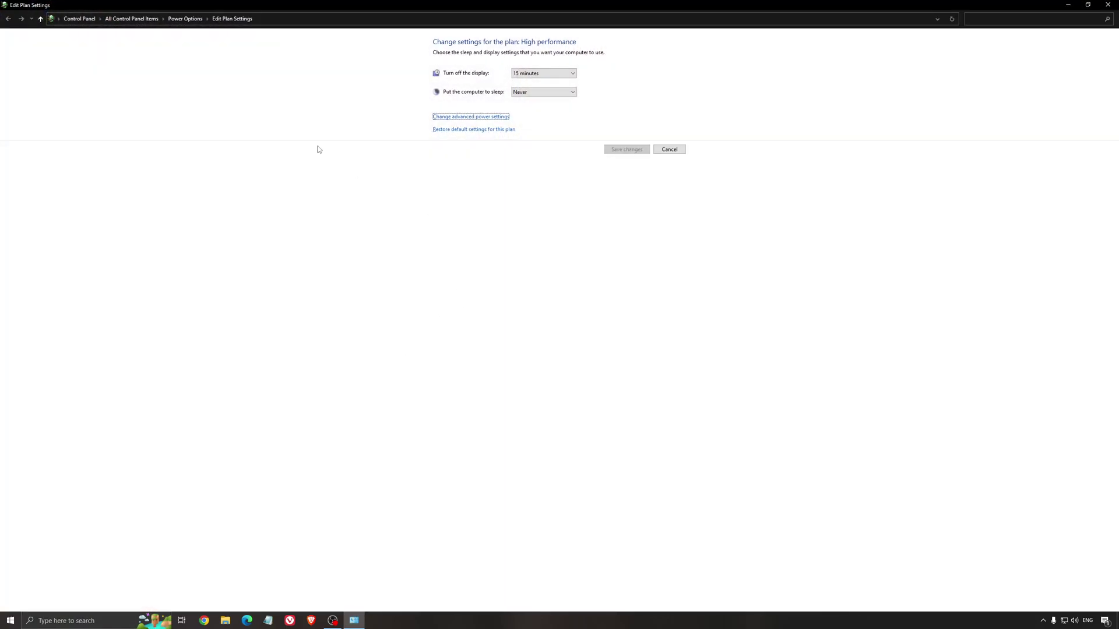
{"action": "left_click", "coordinate": [191, 21]}
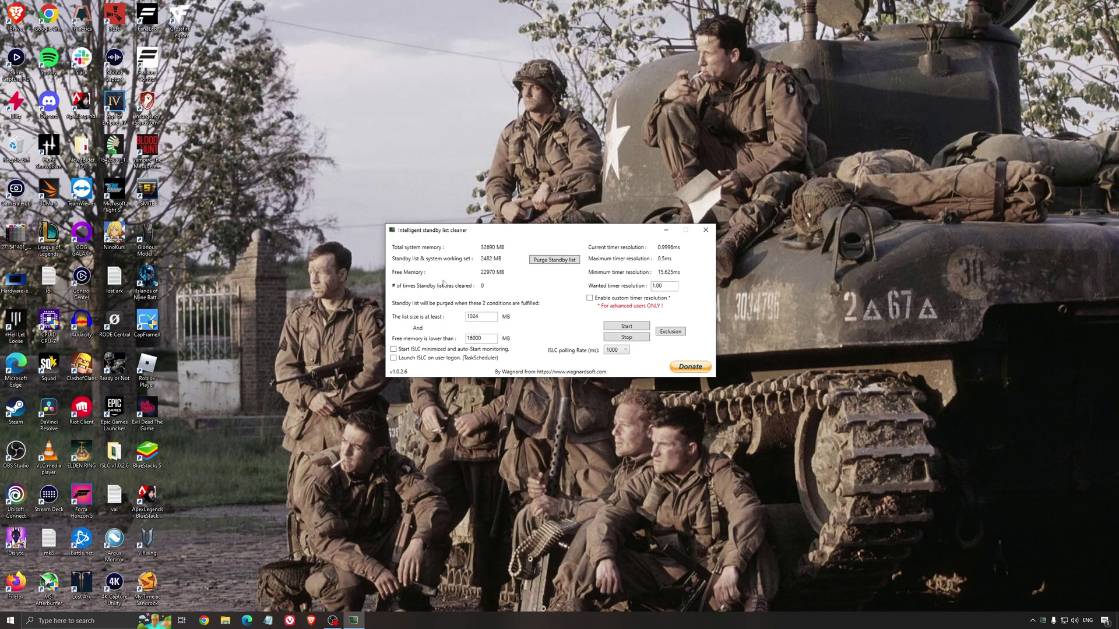
Step: Start monitoring in Intelligent standby list cleaner and minimise its window
{"action": "left_click_drag", "start_coordinate": [471, 233], "coordinate": [466, 239]}
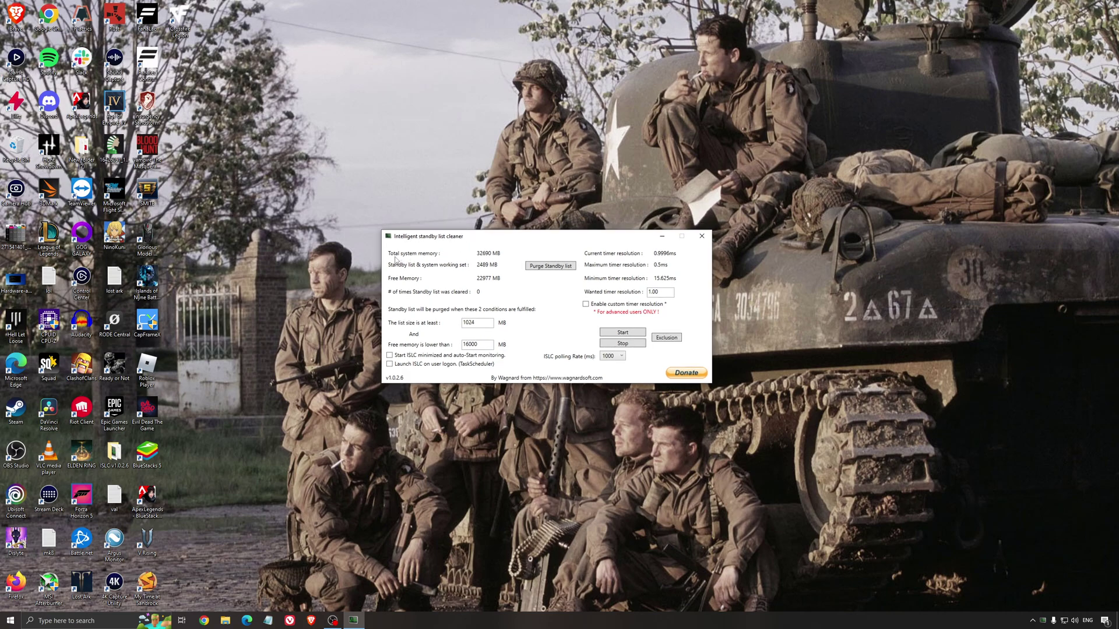
{"action": "left_click_drag", "start_coordinate": [486, 344], "coordinate": [391, 345]}
{"action": "left_click", "coordinate": [623, 331]}
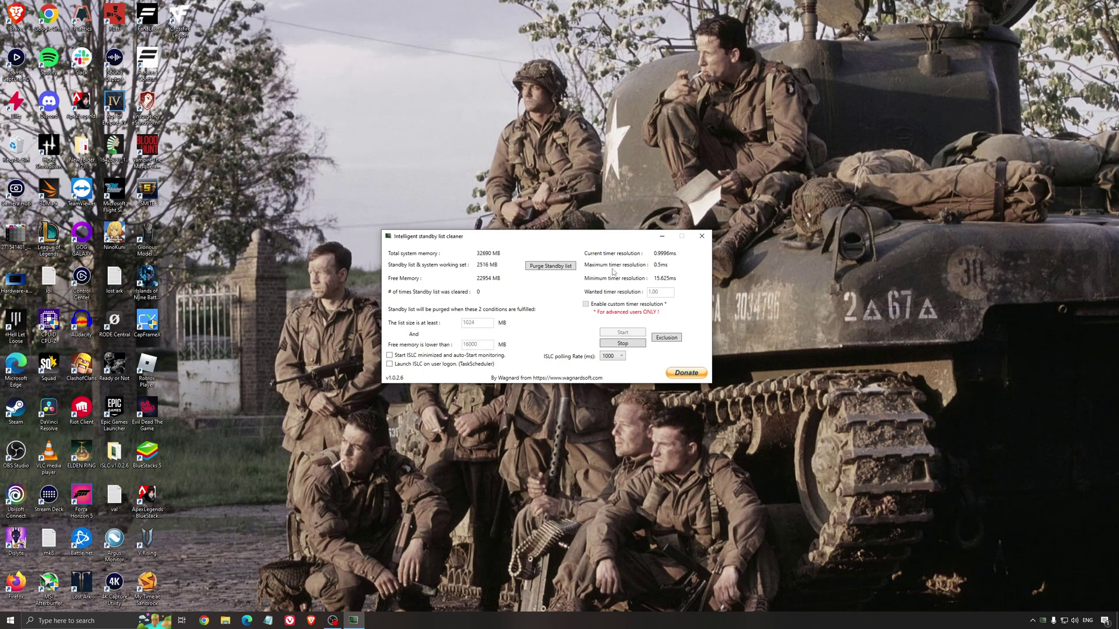
{"action": "left_click_drag", "start_coordinate": [588, 236], "coordinate": [614, 235]}
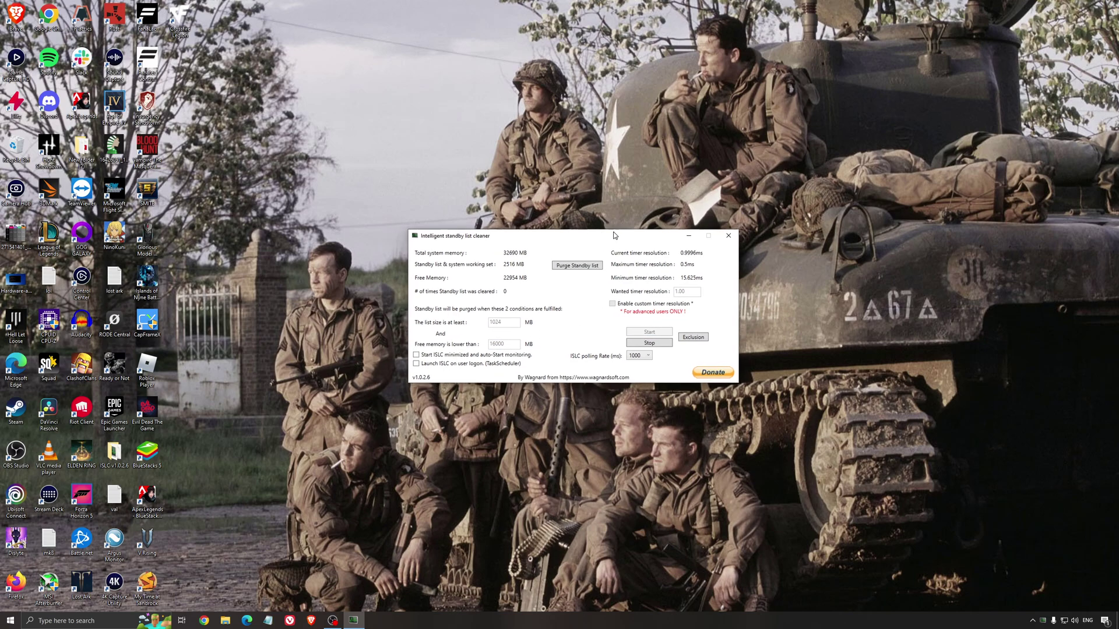
{"action": "left_click", "coordinate": [688, 235]}
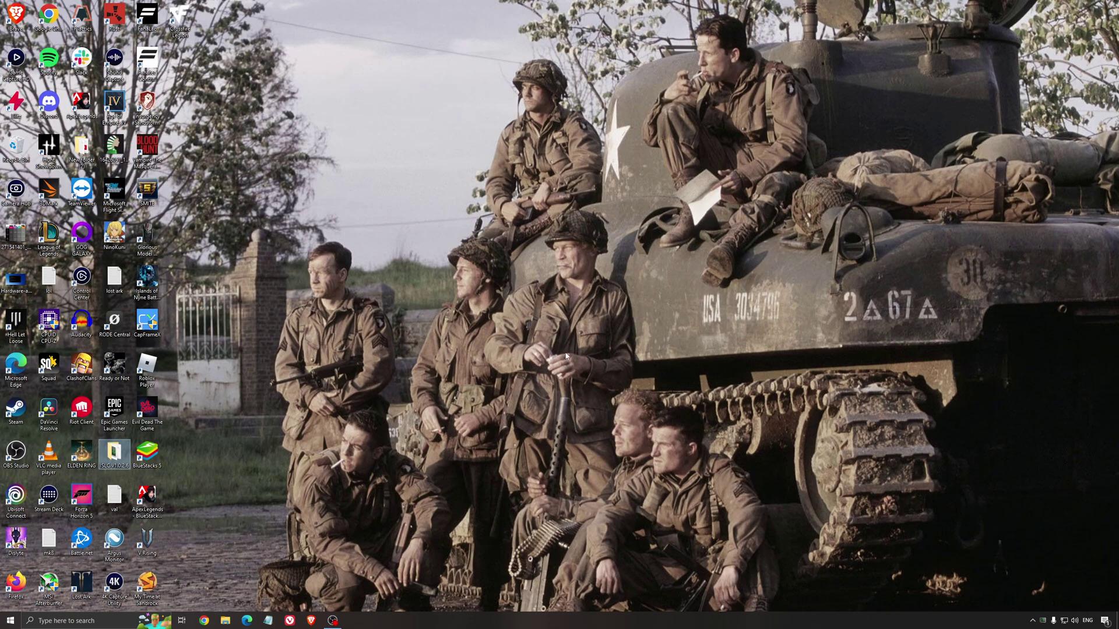
{"action": "left_click", "coordinate": [543, 325]}
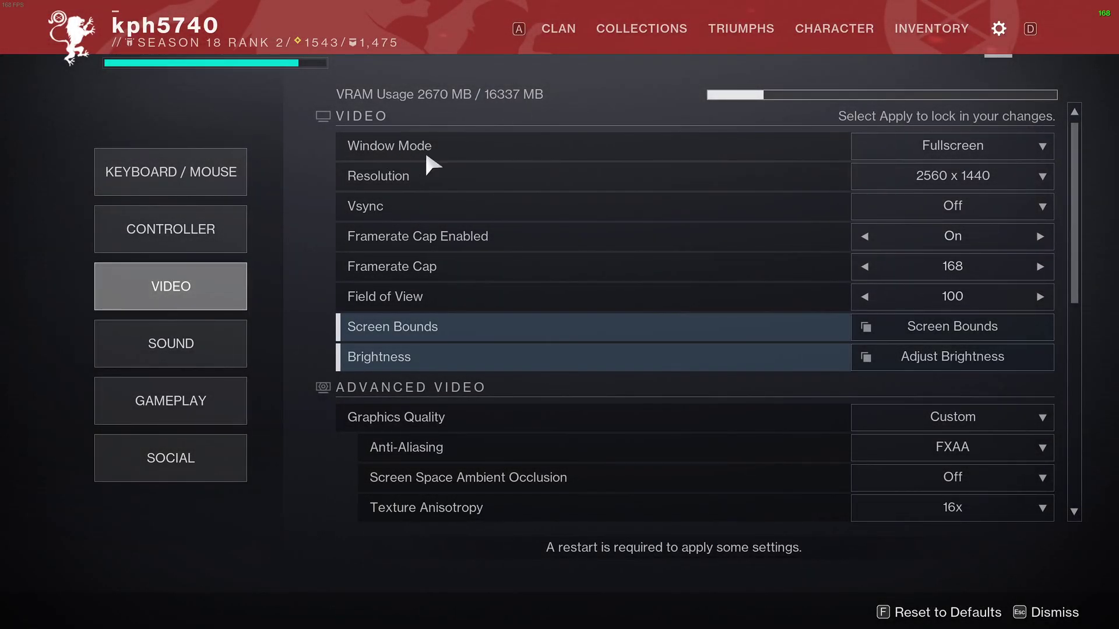
Step: In Destiny 2's video settings, examine the Window Mode choices and review the general, advanced and additional video options
{"action": "left_click", "coordinate": [933, 146]}
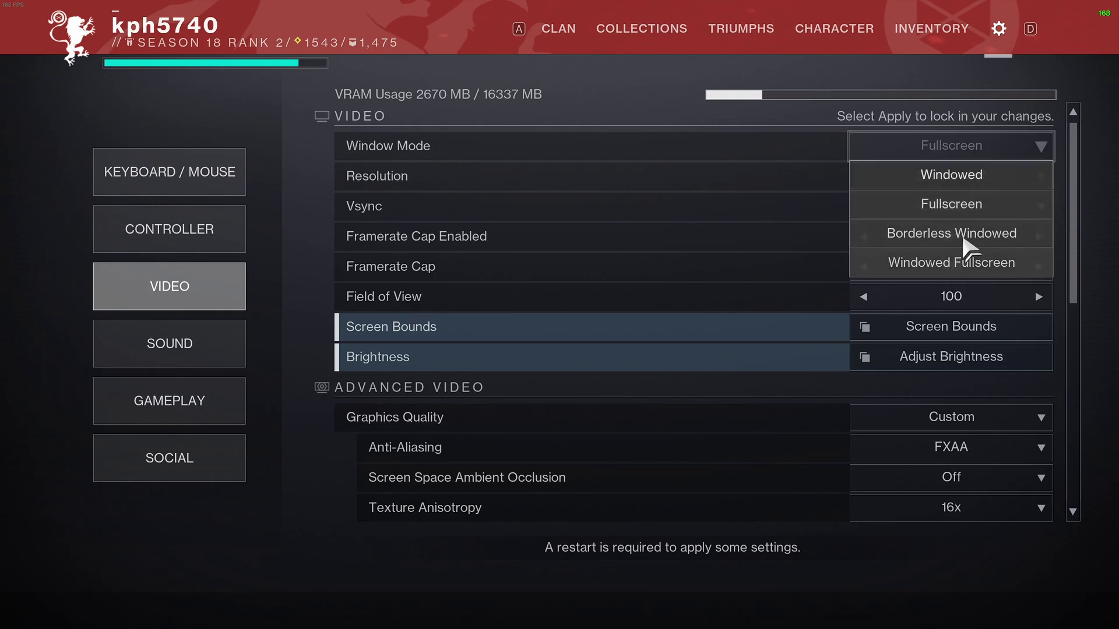
{"action": "left_click", "coordinate": [614, 100]}
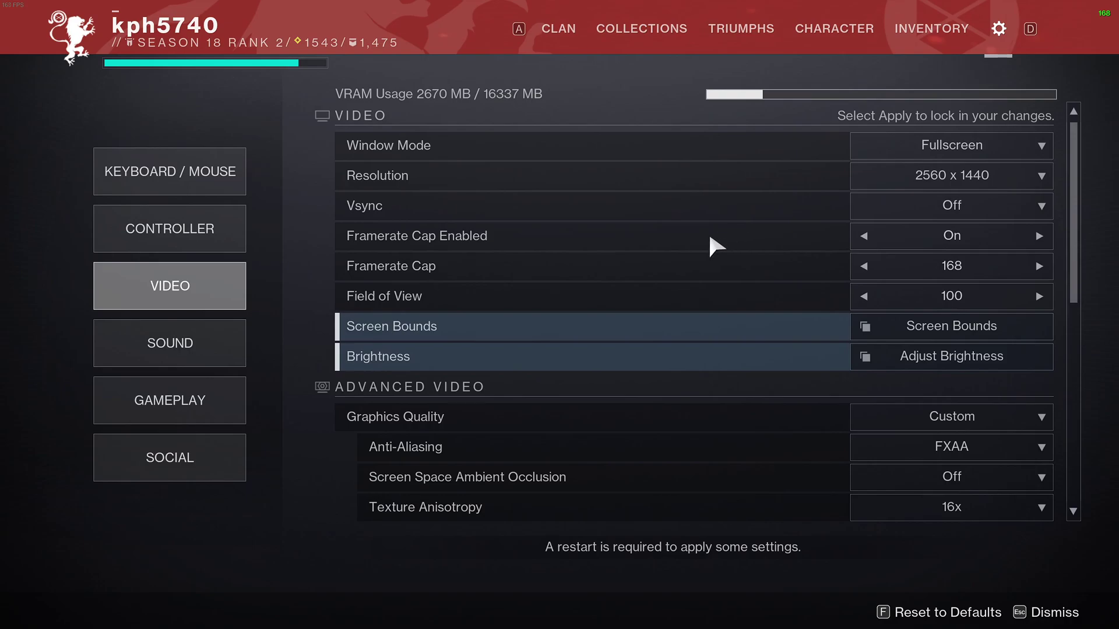
{"action": "scroll", "coordinate": [706, 249], "scroll_direction": "down", "scroll_amount": 10}
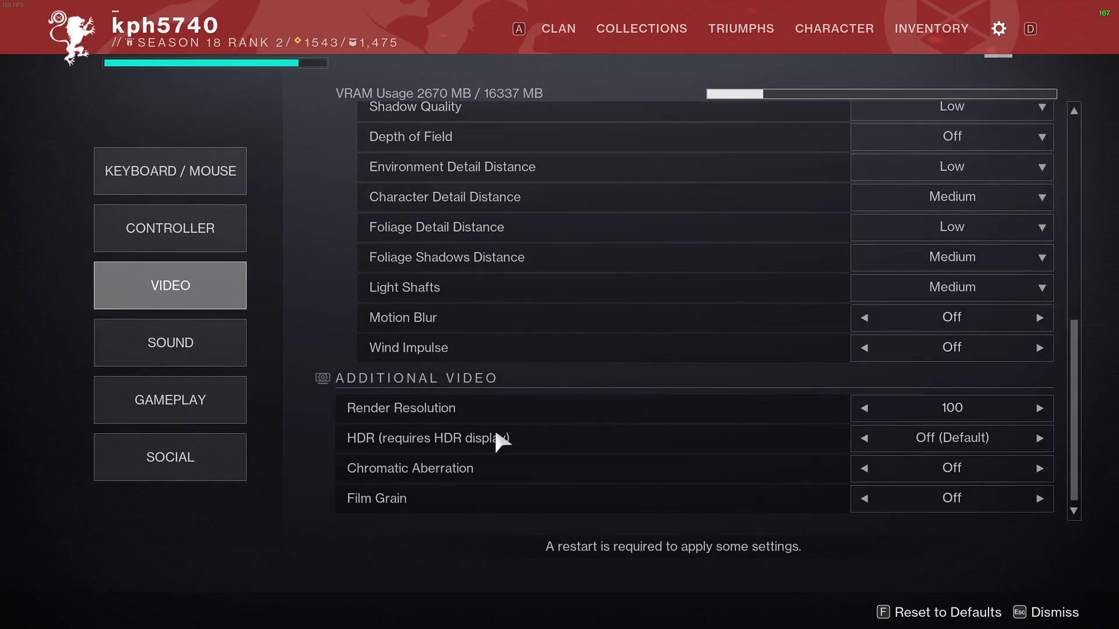
{"action": "scroll", "coordinate": [574, 407], "scroll_direction": "up", "scroll_amount": 10}
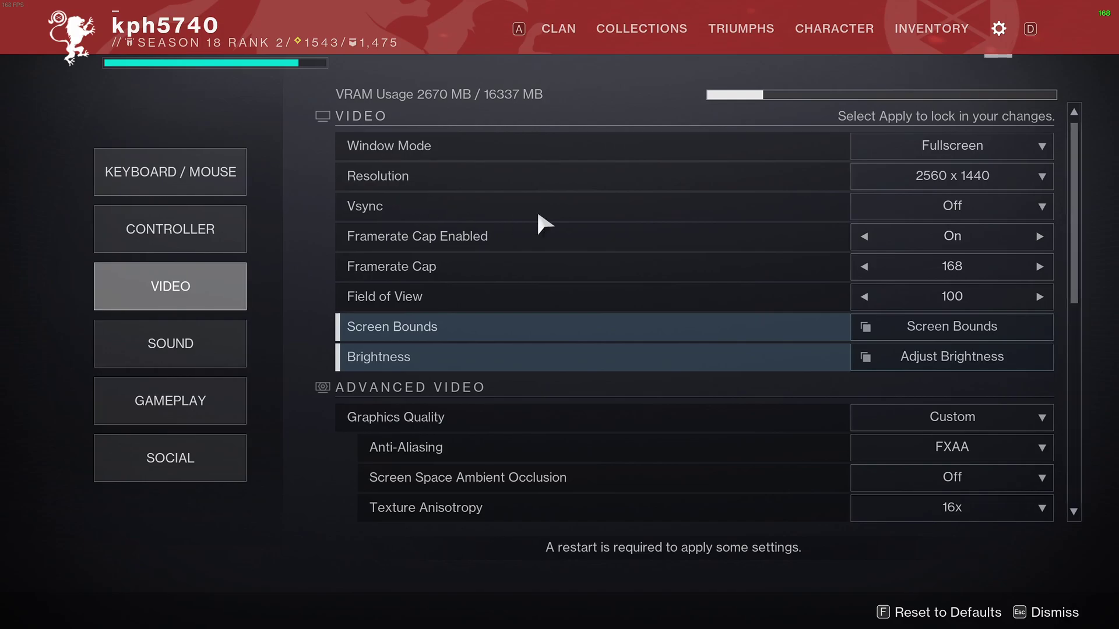
{"action": "scroll", "coordinate": [612, 262], "scroll_direction": "down", "scroll_amount": 1}
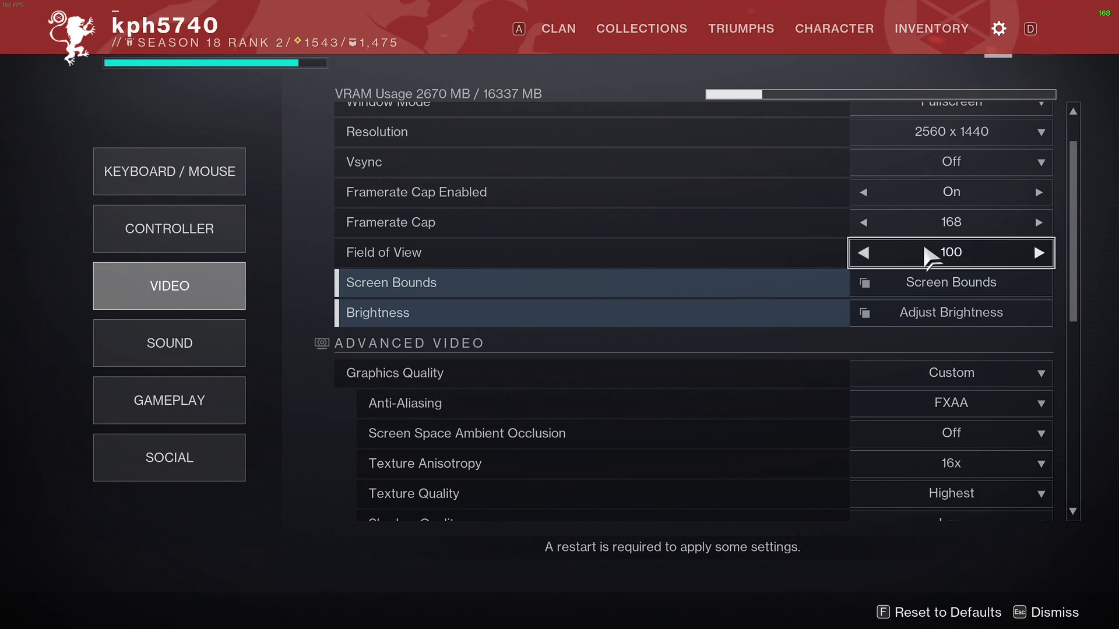
{"action": "scroll", "coordinate": [816, 274], "scroll_direction": "down", "scroll_amount": 3}
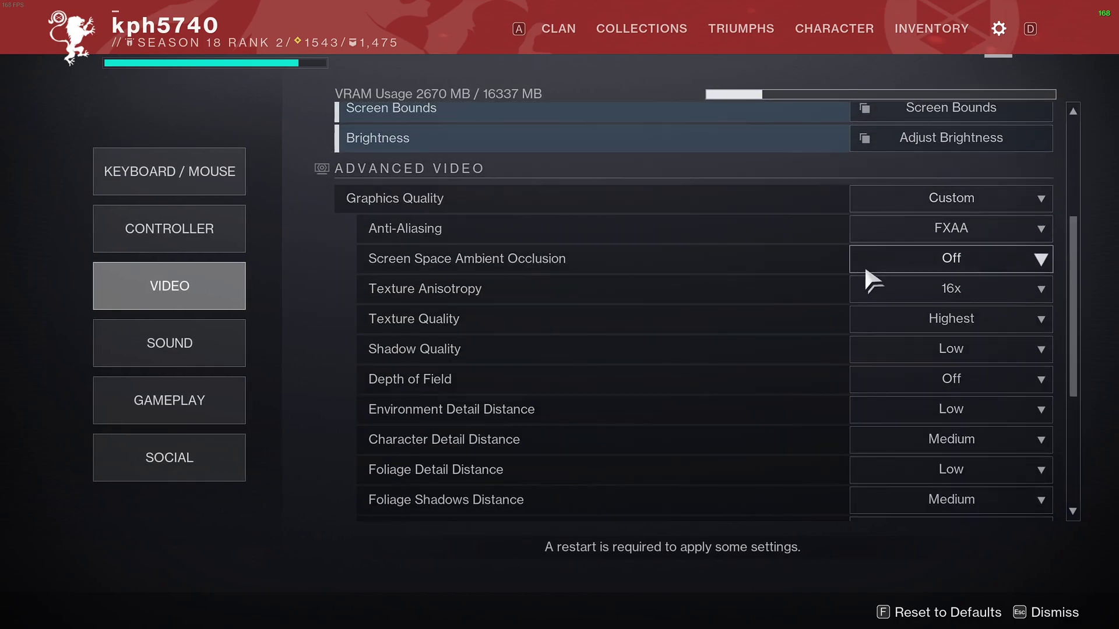
{"action": "scroll", "coordinate": [851, 267], "scroll_direction": "down", "scroll_amount": 1}
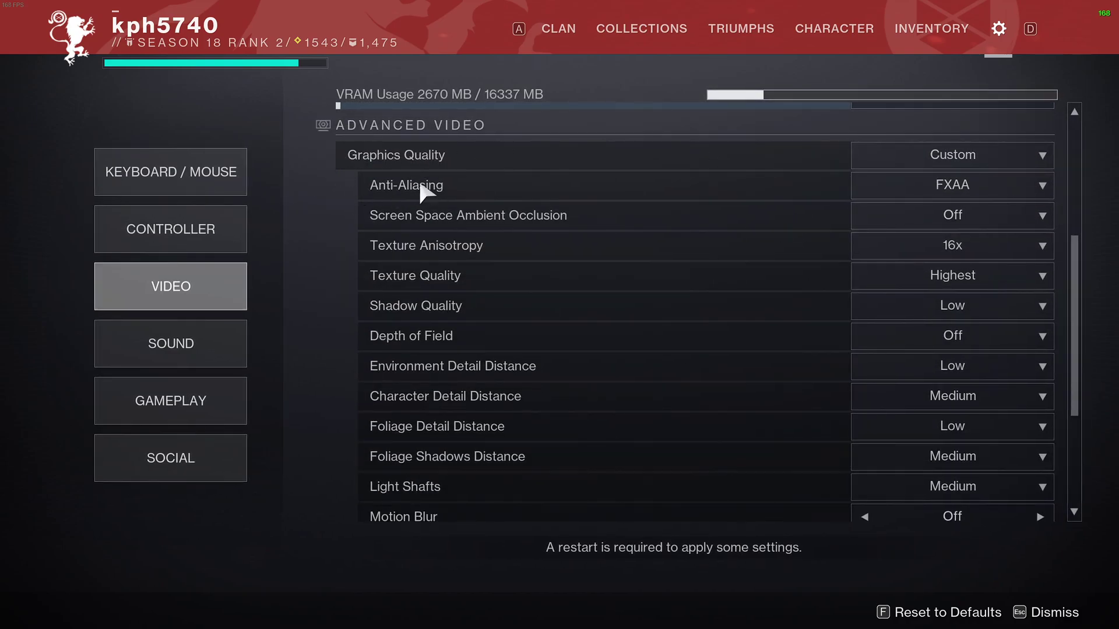
Step: Switch Anti-Aliasing to Off, and set it back to FXAA
{"action": "left_click", "coordinate": [414, 192]}
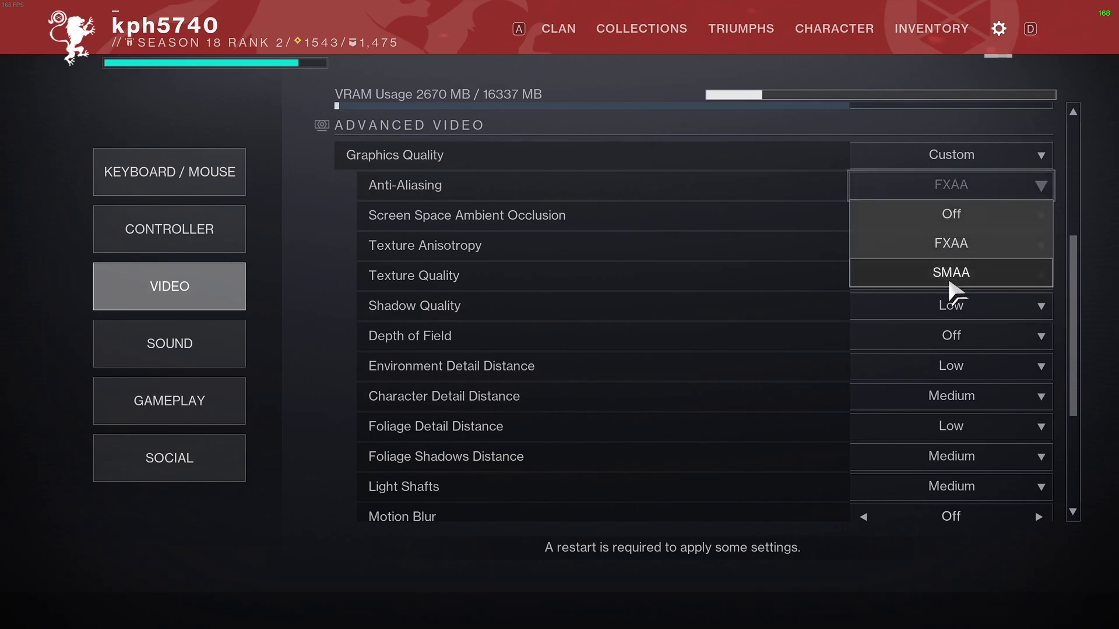
{"action": "left_click", "coordinate": [950, 217]}
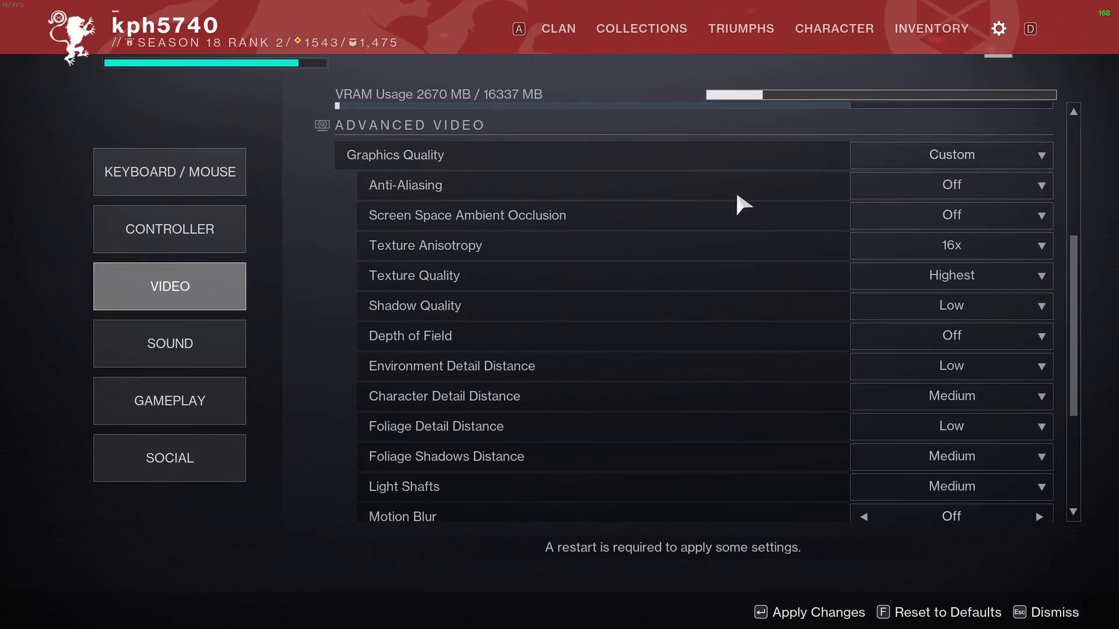
{"action": "left_click", "coordinate": [947, 186]}
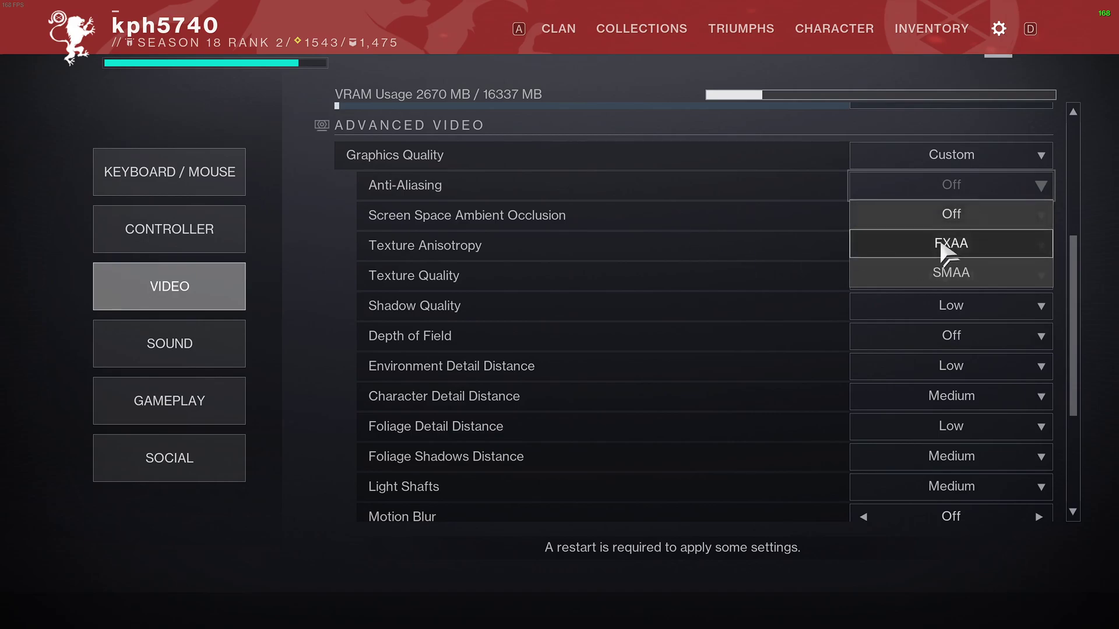
{"action": "left_click", "coordinate": [956, 244]}
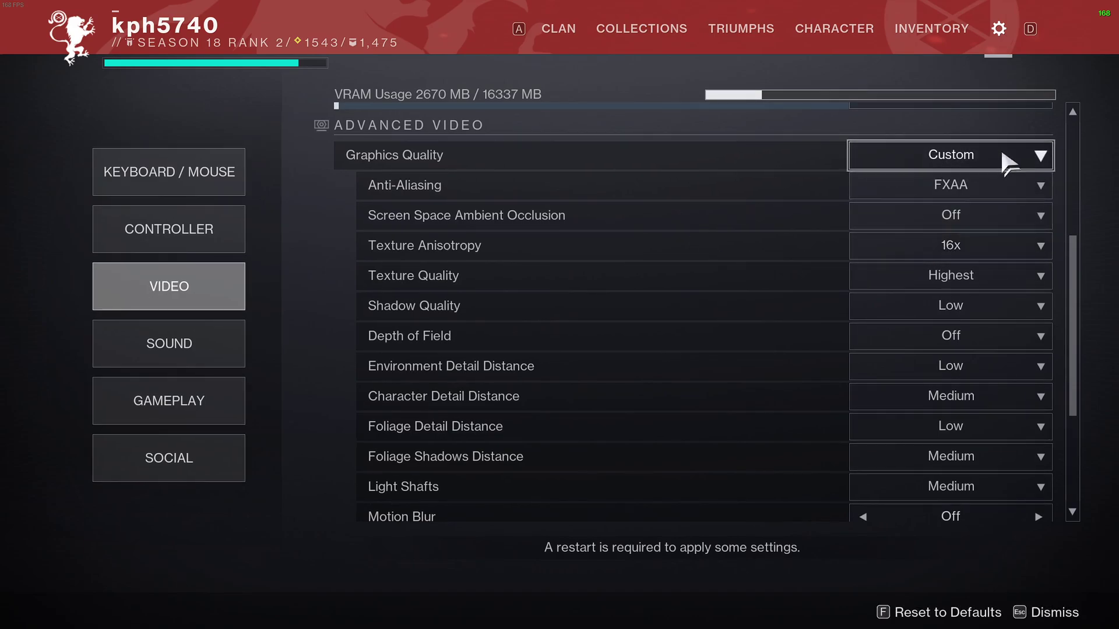
{"action": "left_click", "coordinate": [926, 189]}
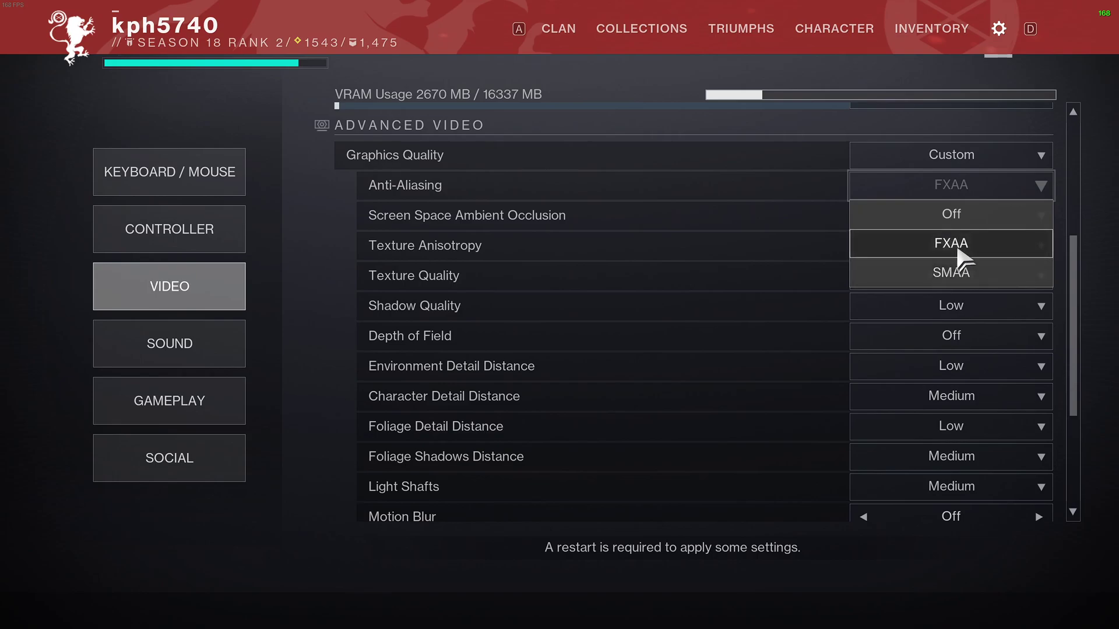
{"action": "left_click", "coordinate": [956, 243]}
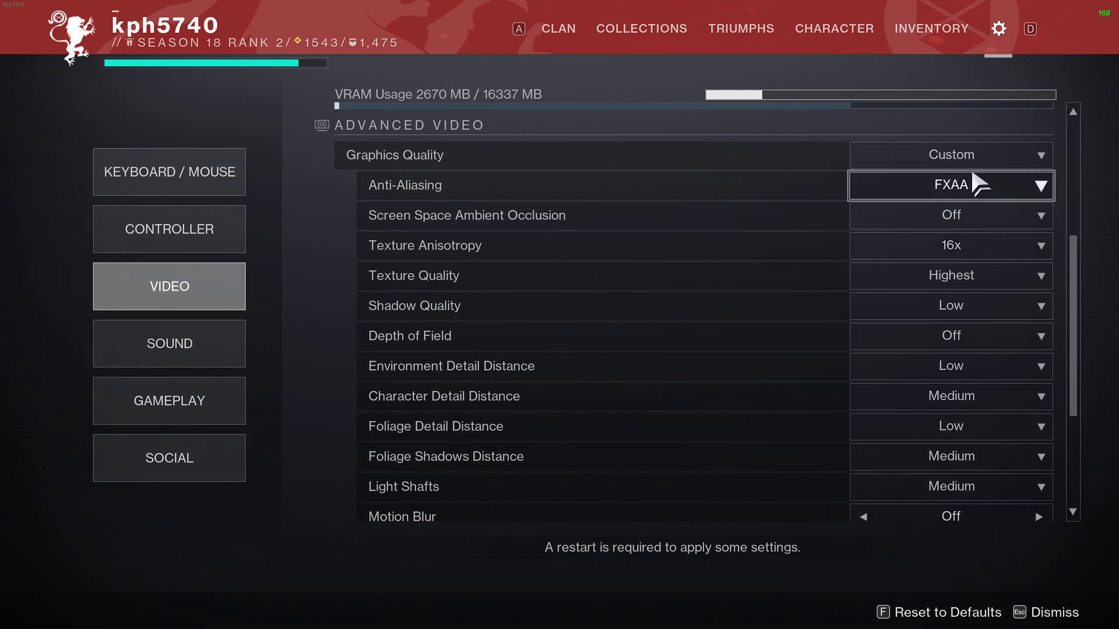
Step: Set Screen Space Ambient Occlusion to HDAO, and return it to Off
{"action": "scroll", "coordinate": [955, 198], "scroll_direction": "down", "scroll_amount": 1}
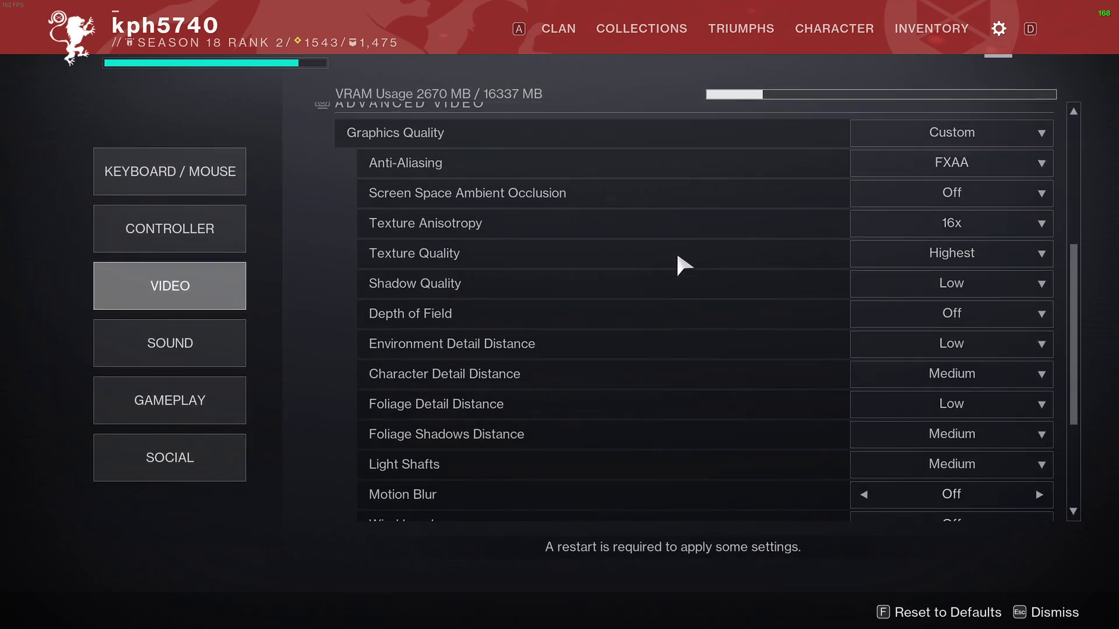
{"action": "left_click", "coordinate": [937, 195]}
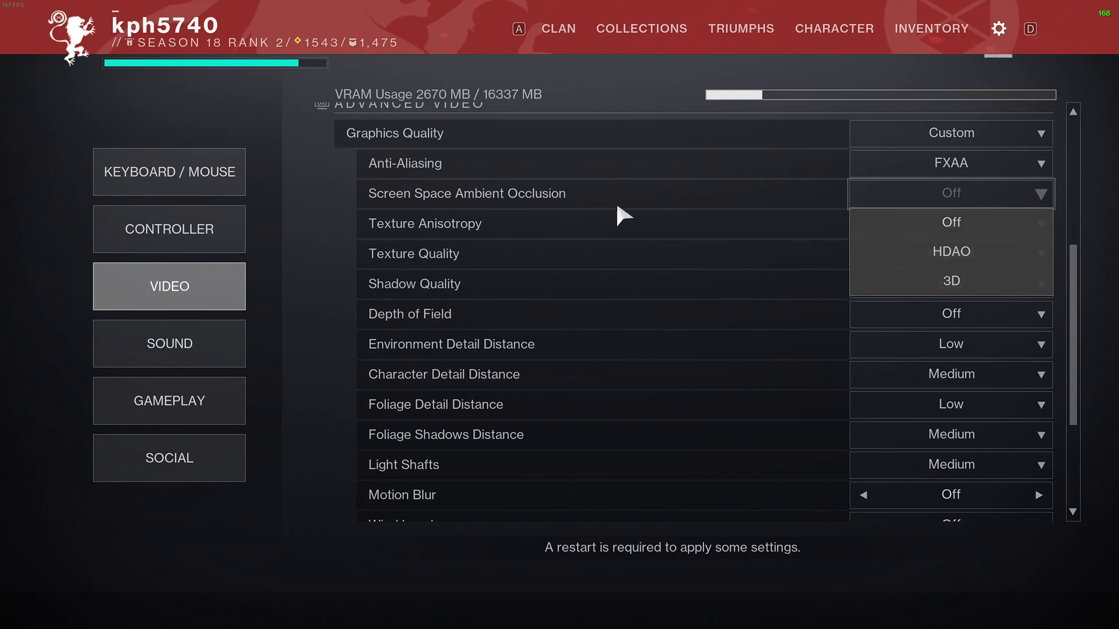
{"action": "left_click", "coordinate": [956, 256]}
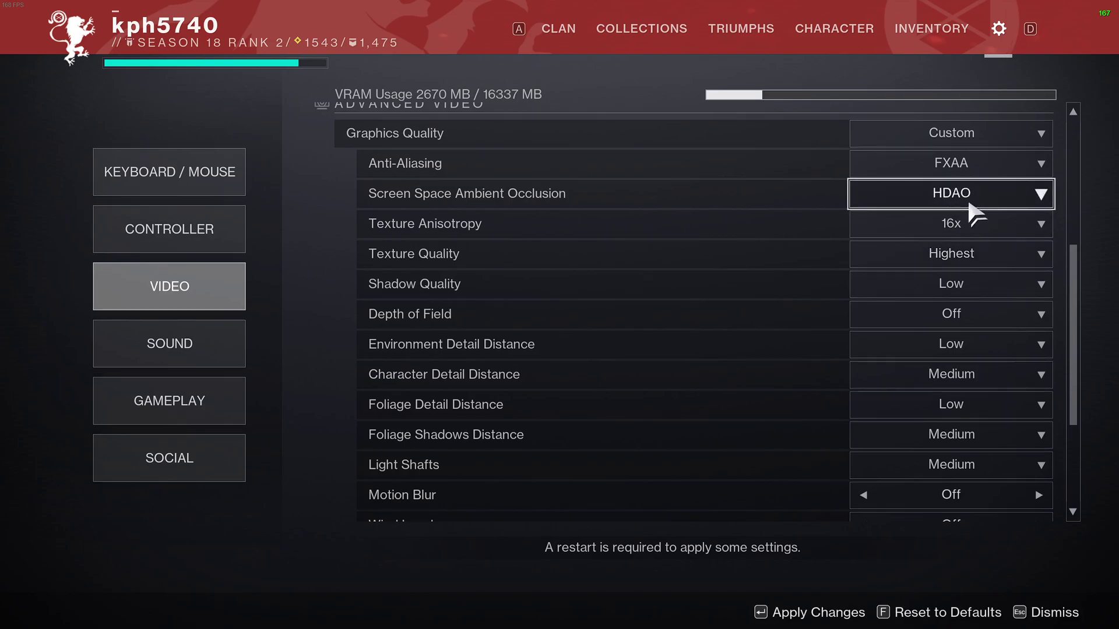
{"action": "left_click", "coordinate": [909, 201]}
{"action": "left_click", "coordinate": [949, 225]}
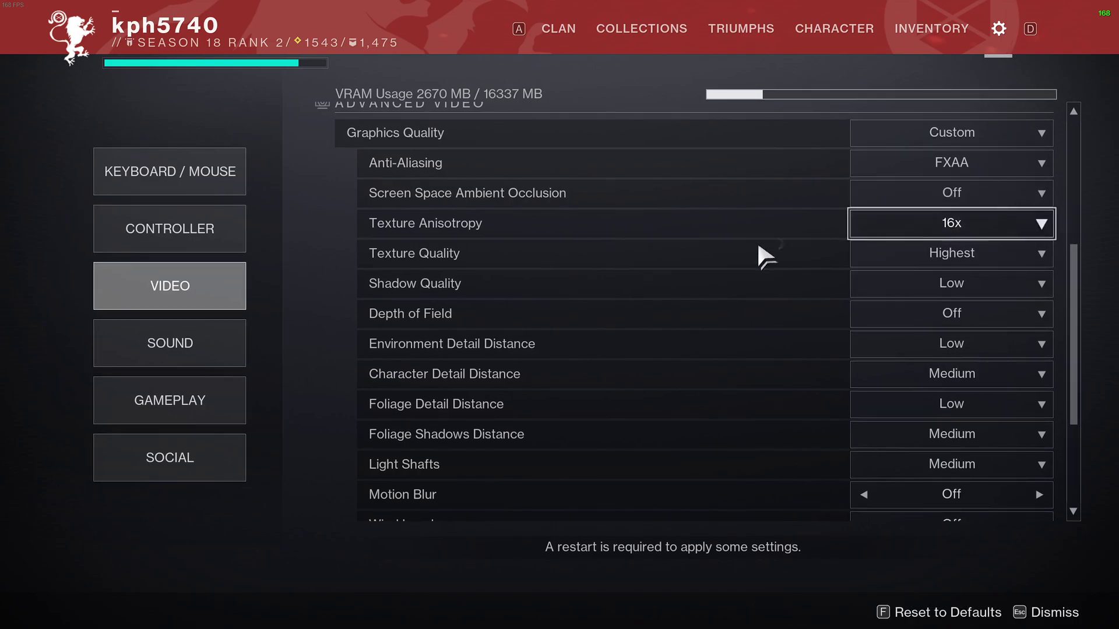
{"action": "scroll", "coordinate": [492, 185], "scroll_direction": "down", "scroll_amount": 1}
{"action": "scroll", "coordinate": [522, 229], "scroll_direction": "up", "scroll_amount": 1}
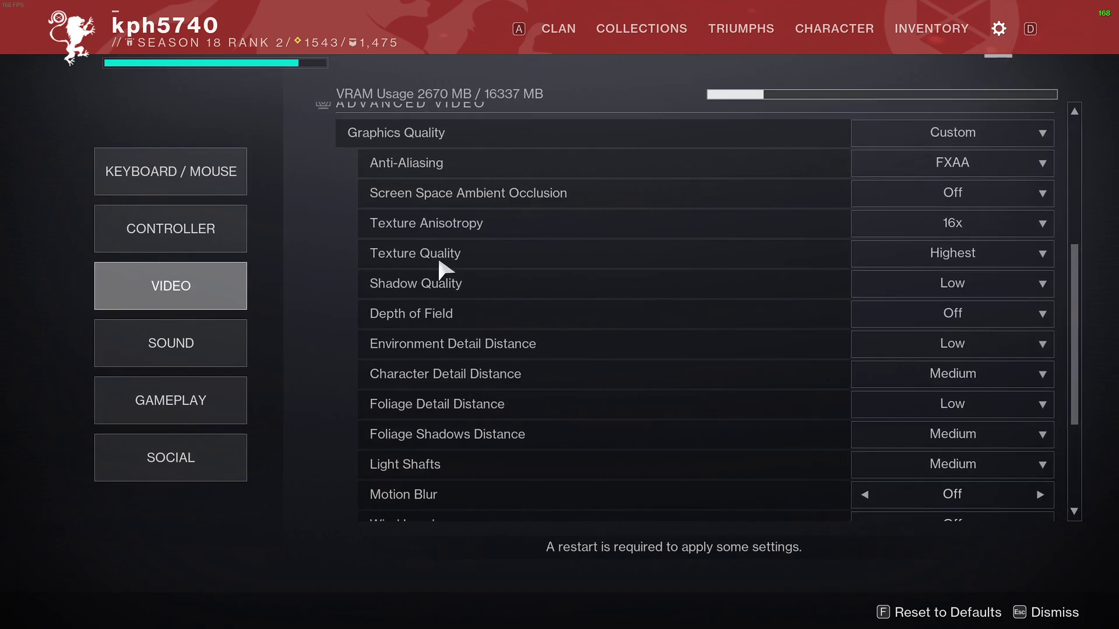
Step: Check the VRAM usage bar and the Texture Quality choices, keeping Texture Quality at Highest
{"action": "mouse_move", "coordinate": [360, 95]}
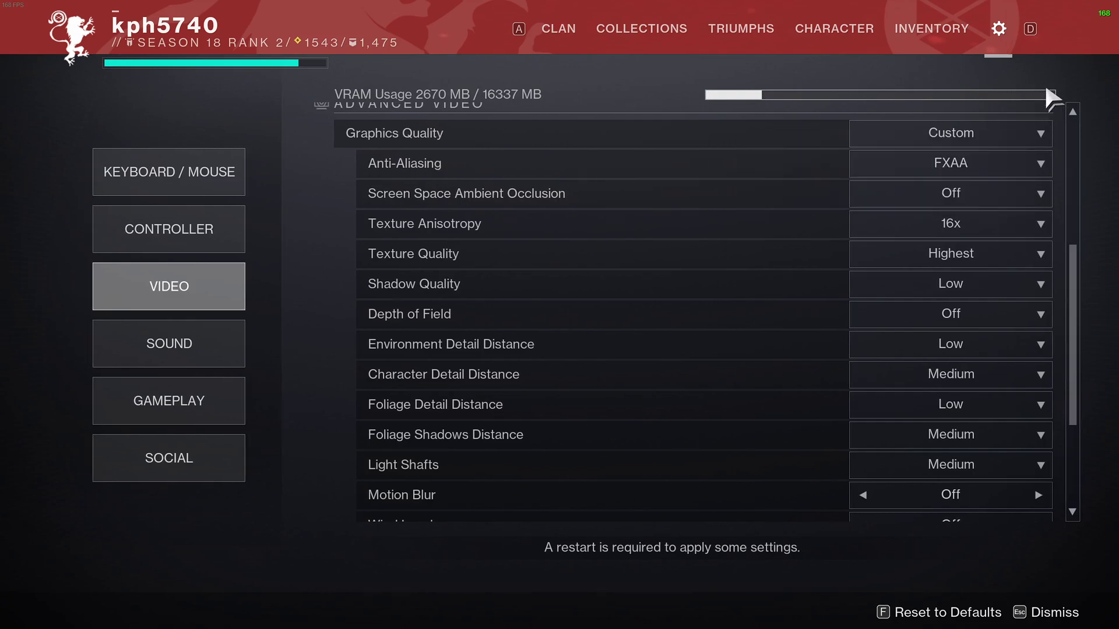
{"action": "mouse_move", "coordinate": [1023, 89]}
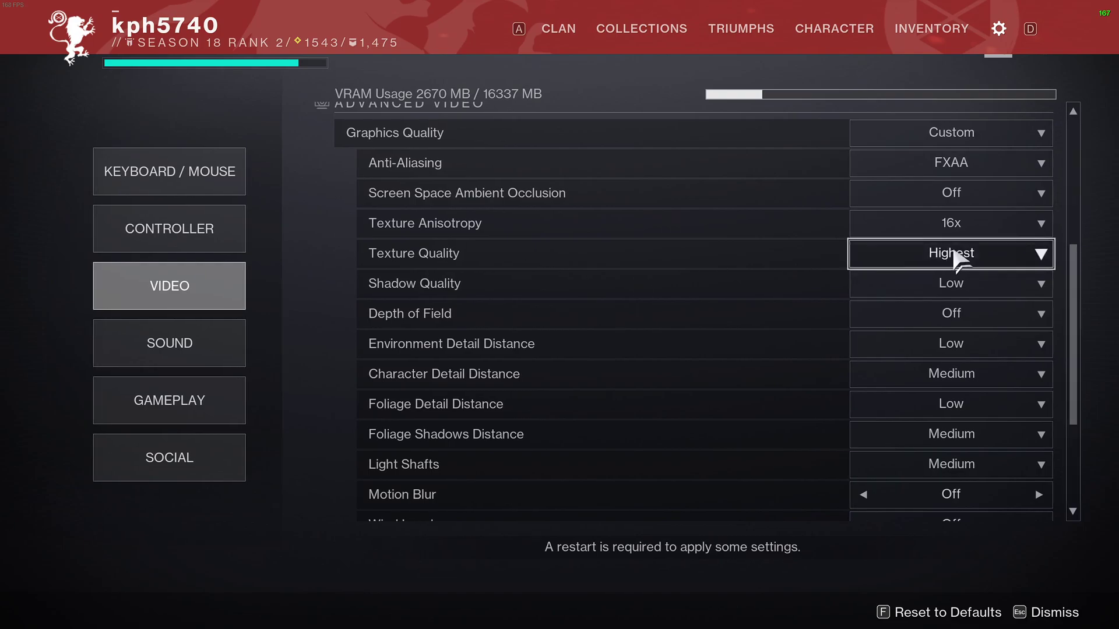
{"action": "left_click", "coordinate": [919, 259]}
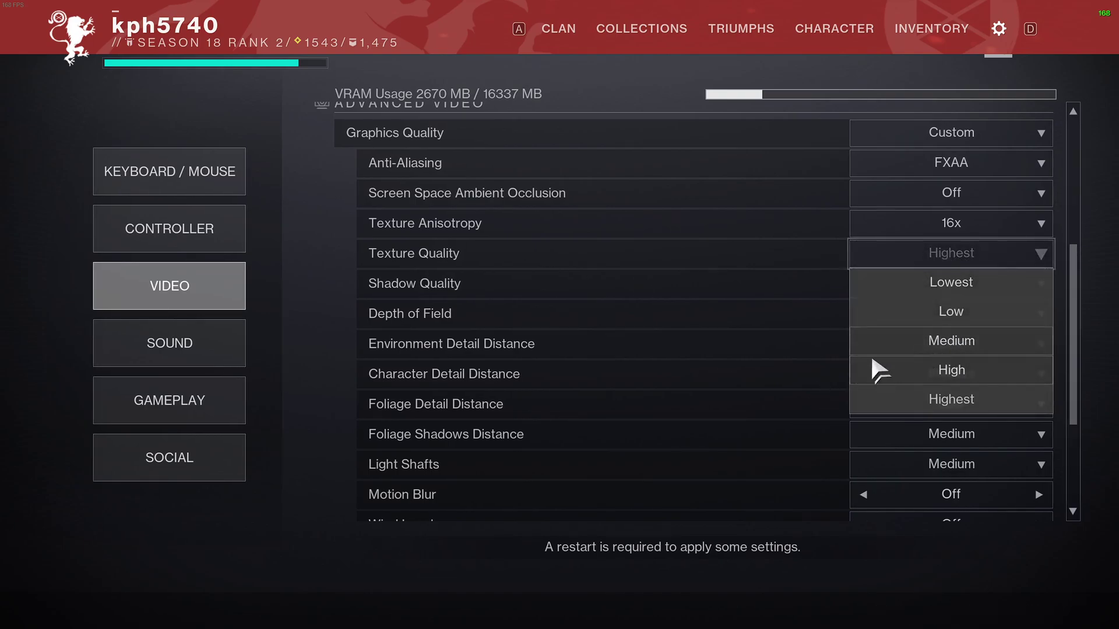
{"action": "left_click", "coordinate": [886, 403]}
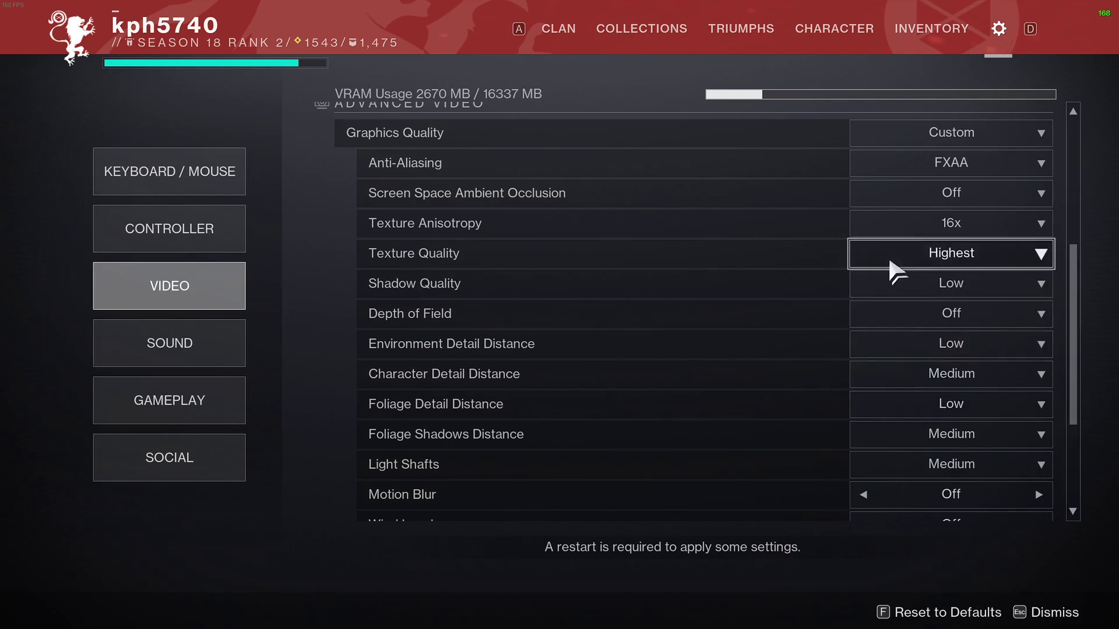
Step: Set Texture Anisotropy to 8x and Texture Quality to High to compare the VRAM usage
{"action": "left_click", "coordinate": [973, 228]}
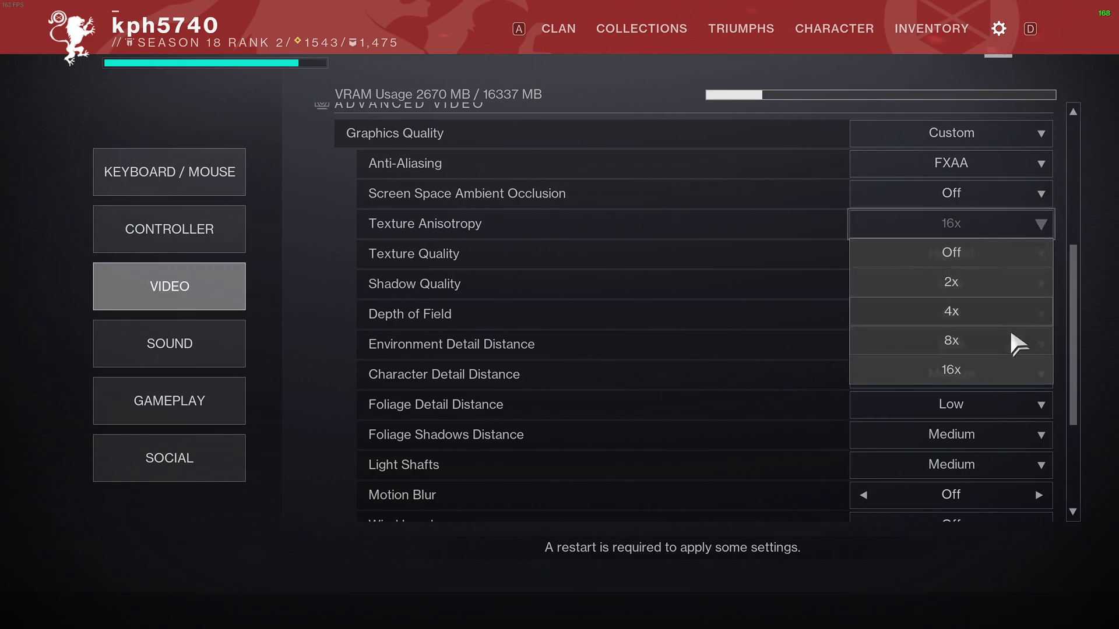
{"action": "left_click", "coordinate": [1013, 336]}
{"action": "left_click", "coordinate": [945, 258]}
{"action": "left_click", "coordinate": [889, 370]}
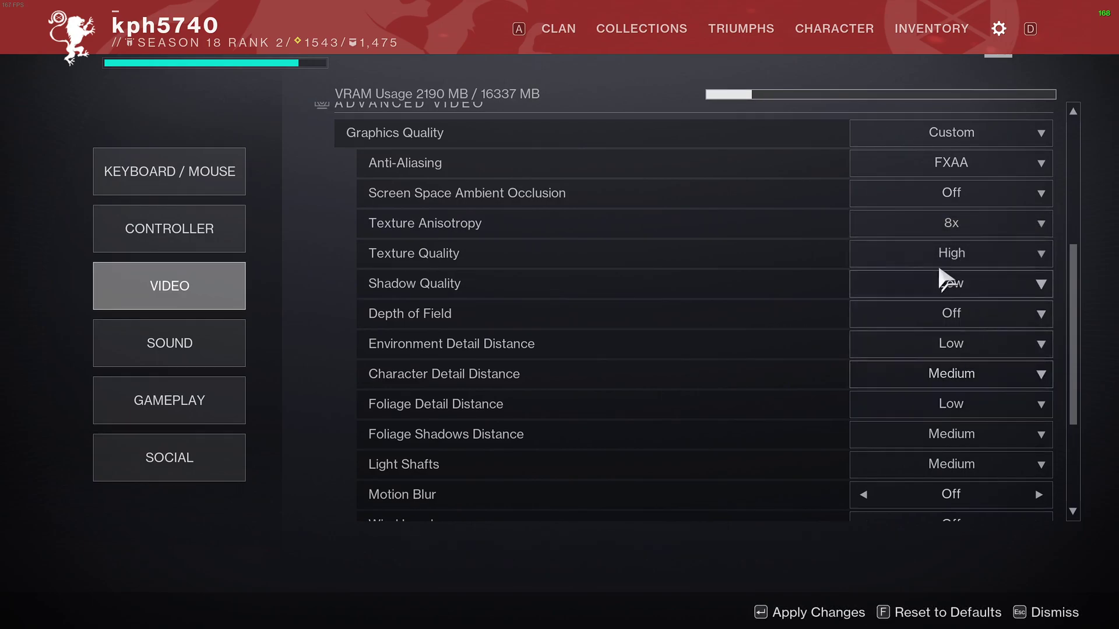
Step: Turn Texture Anisotropy Off and reduce Texture Quality to Low and finally to Lowest
{"action": "left_click", "coordinate": [941, 254]}
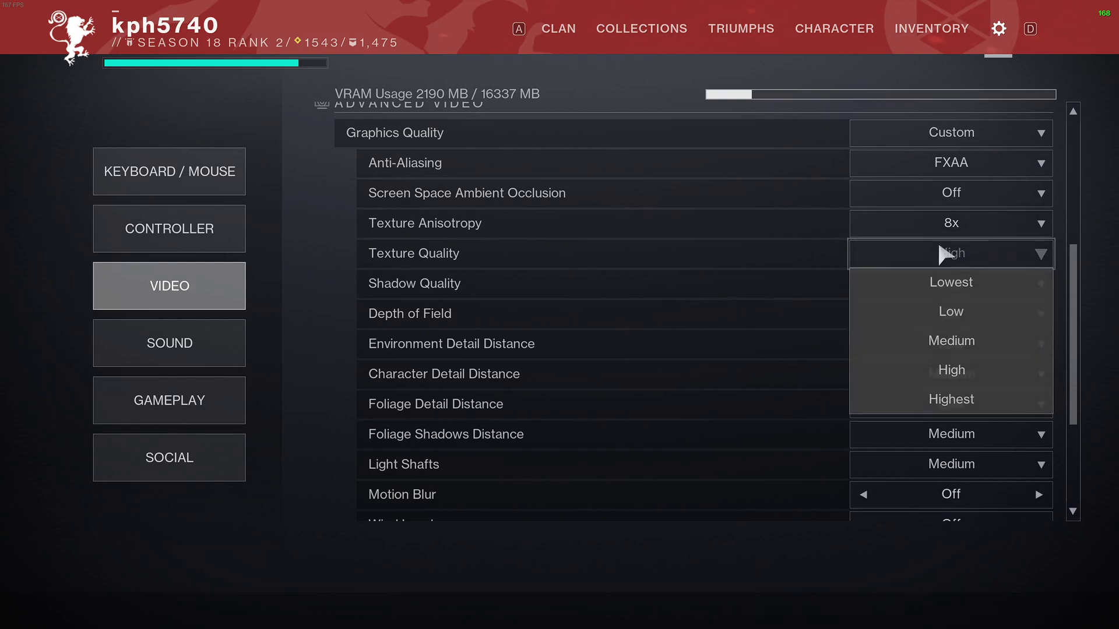
{"action": "left_click", "coordinate": [951, 315]}
{"action": "left_click", "coordinate": [947, 227]}
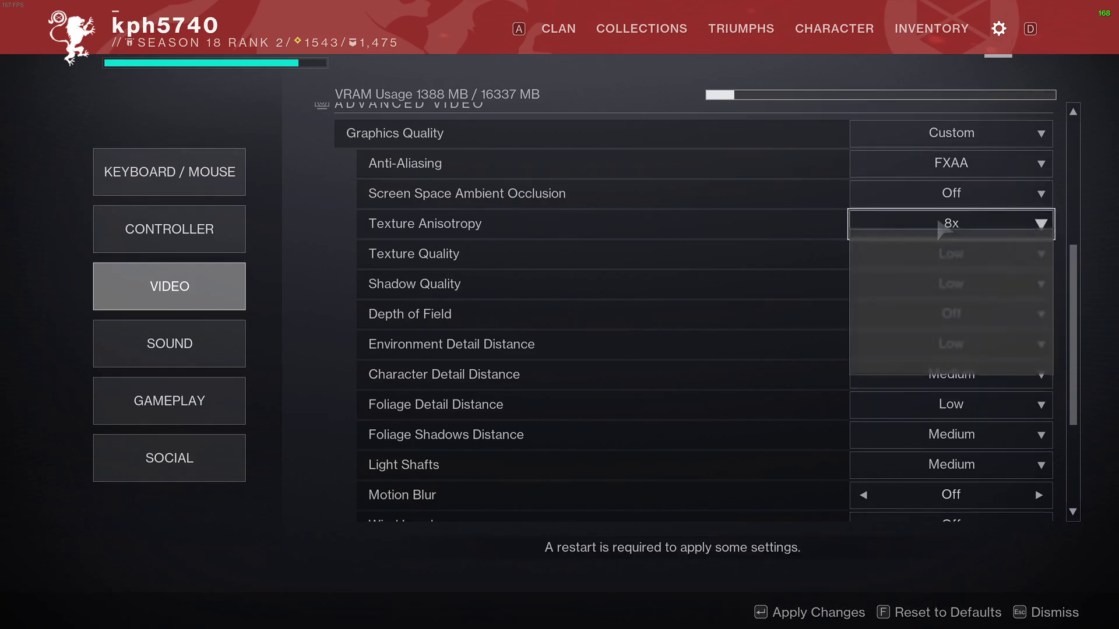
{"action": "left_click", "coordinate": [941, 253]}
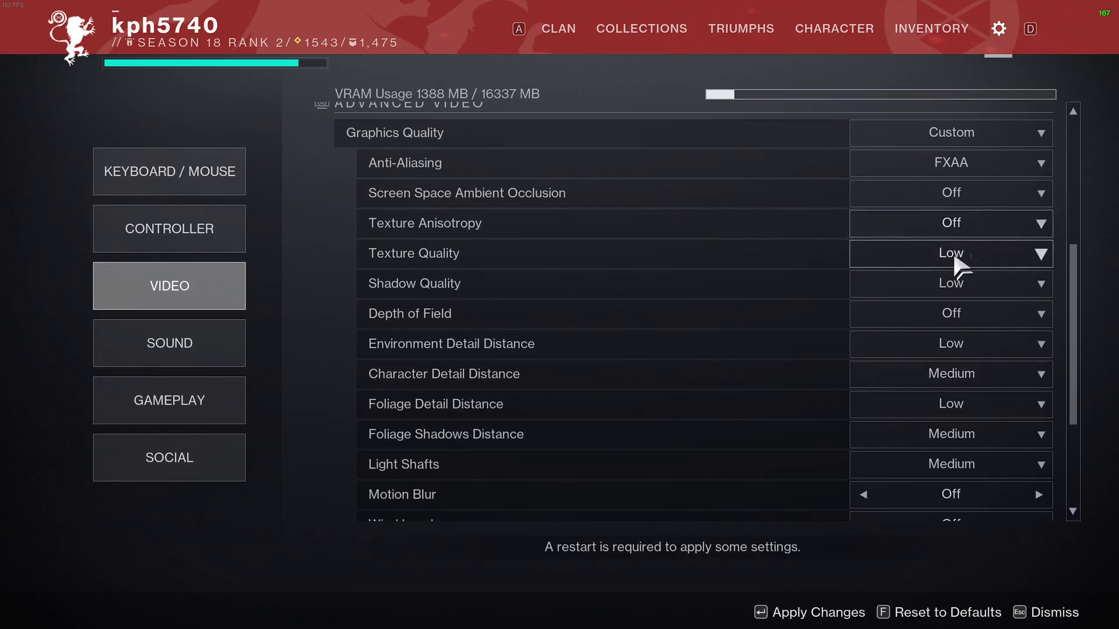
{"action": "left_click", "coordinate": [895, 256]}
{"action": "left_click", "coordinate": [952, 274]}
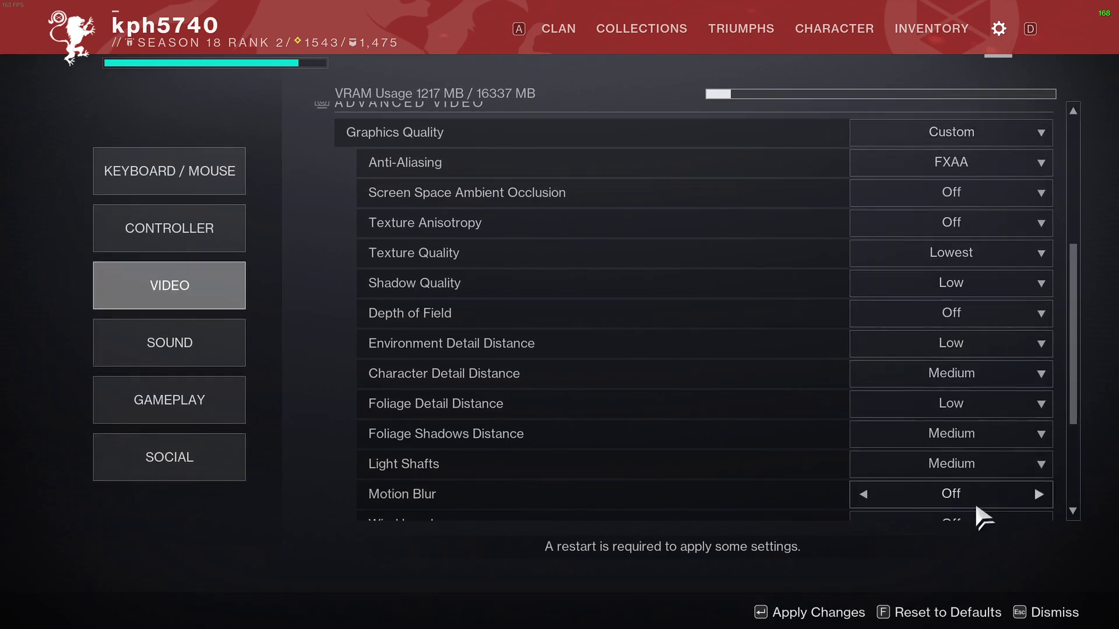
Step: Check the VRAM usage, and set Texture Quality back to Highest and Texture Anisotropy to 16x
{"action": "mouse_move", "coordinate": [419, 102]}
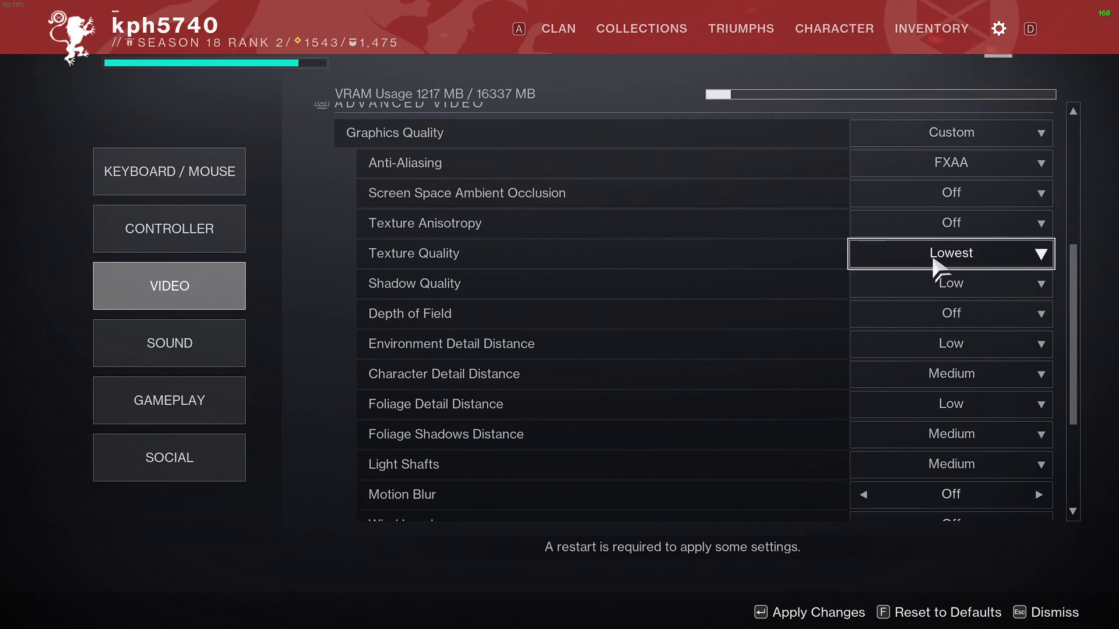
{"action": "left_click", "coordinate": [874, 259]}
{"action": "left_click", "coordinate": [959, 401]}
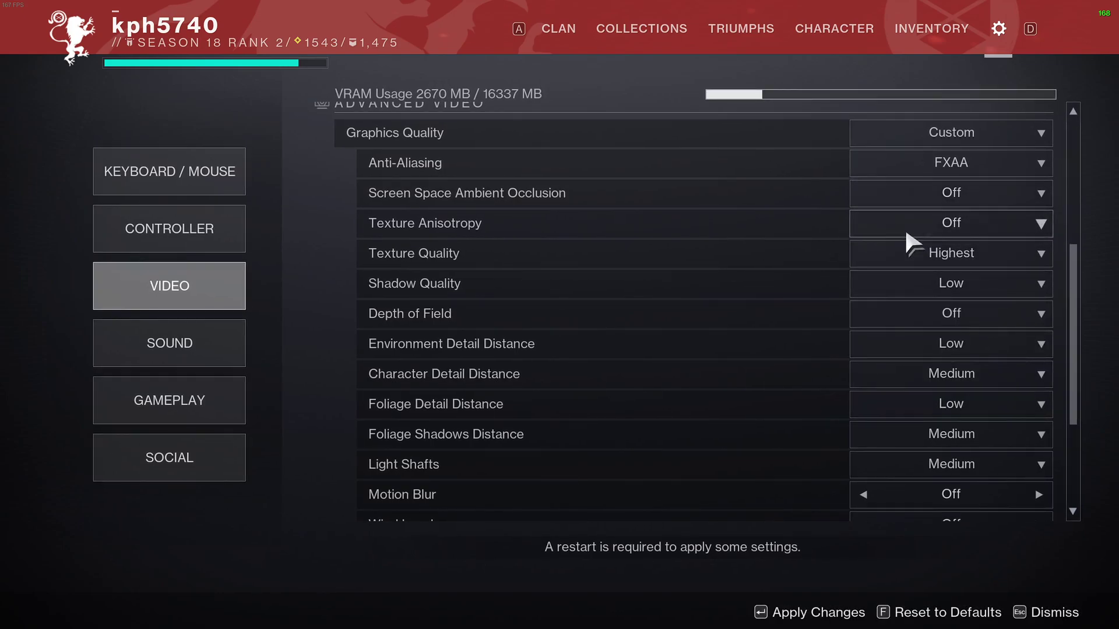
{"action": "left_click", "coordinate": [907, 229]}
{"action": "left_click", "coordinate": [949, 368]}
Step: Set Shadow Quality to Low and check the Depth of Field choices, keeping it Off
{"action": "scroll", "coordinate": [802, 274], "scroll_direction": "down", "scroll_amount": 2}
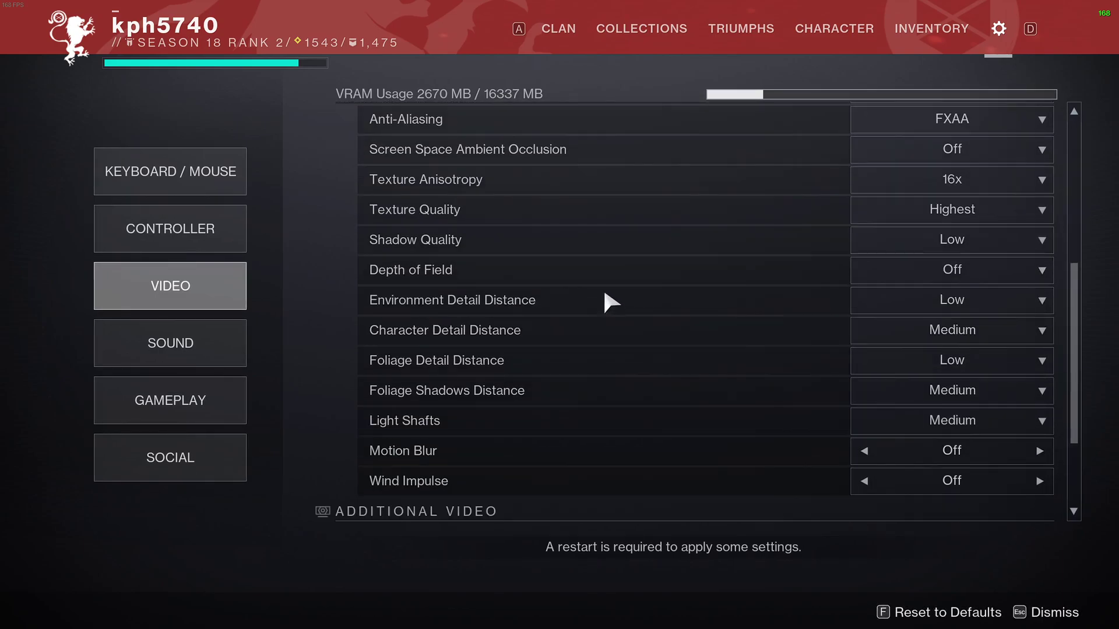
{"action": "left_click", "coordinate": [935, 218]}
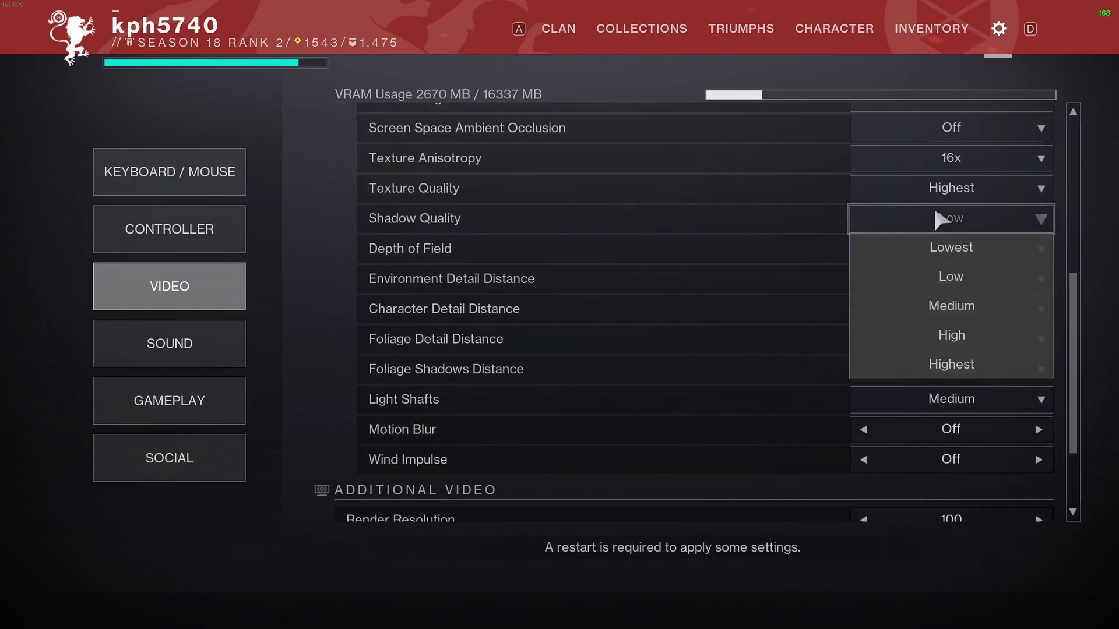
{"action": "left_click", "coordinate": [957, 279]}
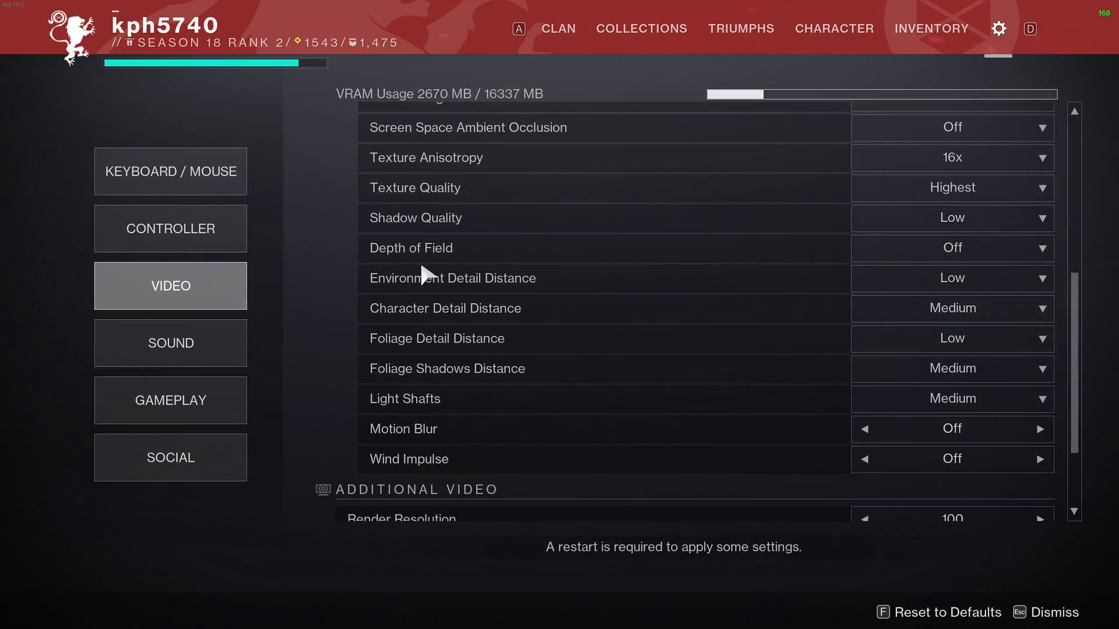
{"action": "double_click", "coordinate": [894, 252]}
{"action": "scroll", "coordinate": [466, 265], "scroll_direction": "down", "scroll_amount": 1}
{"action": "scroll", "coordinate": [525, 268], "scroll_direction": "down", "scroll_amount": 1}
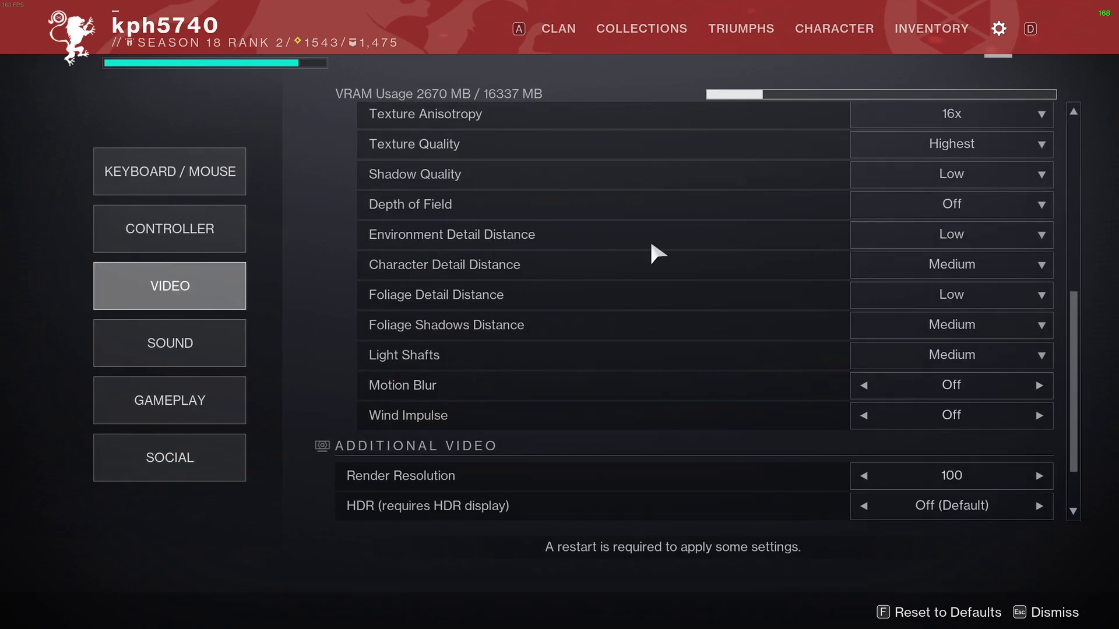
Step: Examine the choices for Environment Detail Distance and Character Detail Distance, keeping them at Low and Medium
{"action": "left_click", "coordinate": [943, 233]}
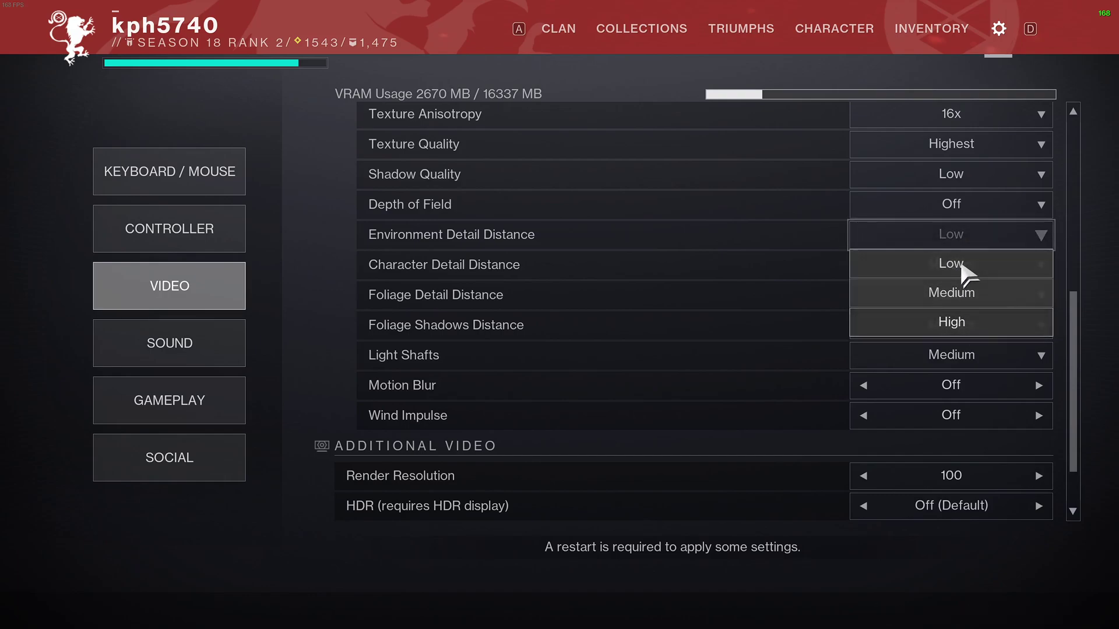
{"action": "left_click", "coordinate": [1070, 248]}
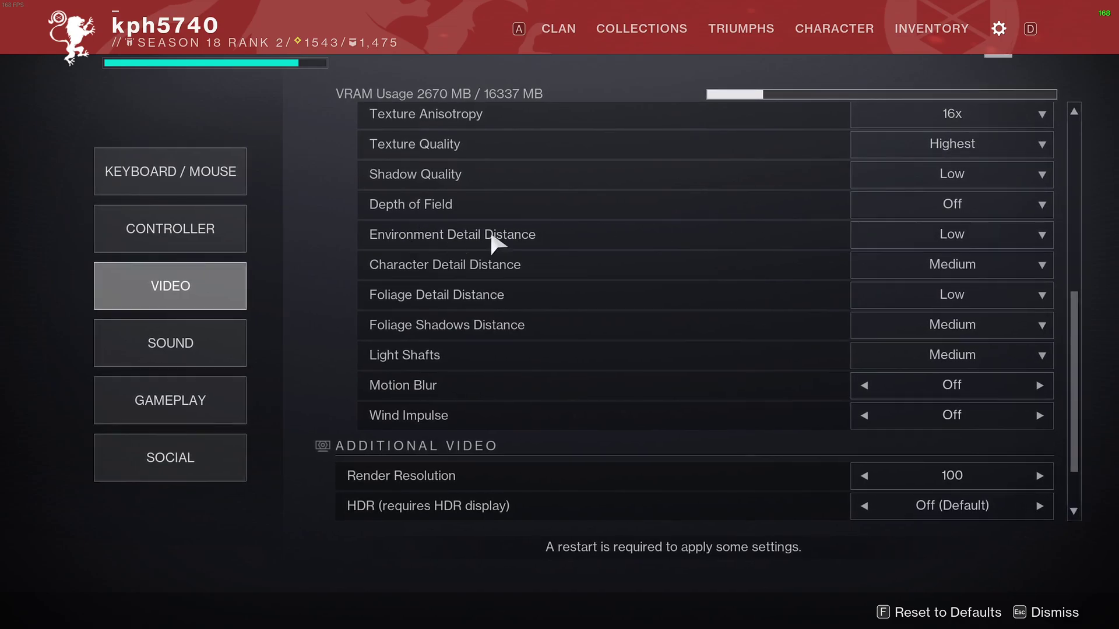
{"action": "scroll", "coordinate": [490, 259], "scroll_direction": "down", "scroll_amount": 1}
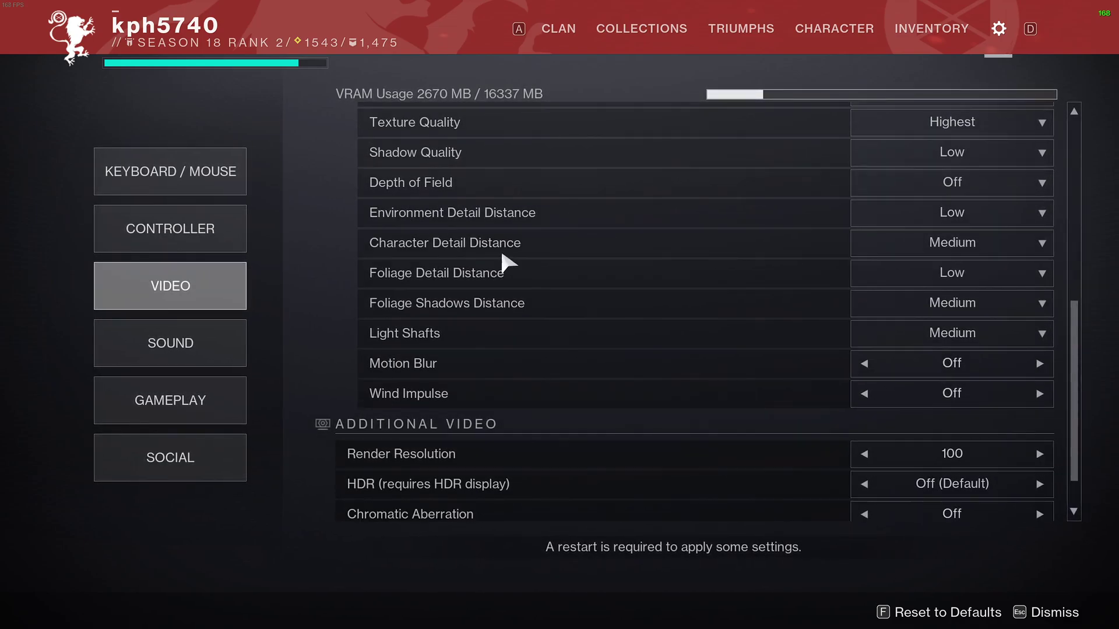
{"action": "left_click", "coordinate": [921, 241]}
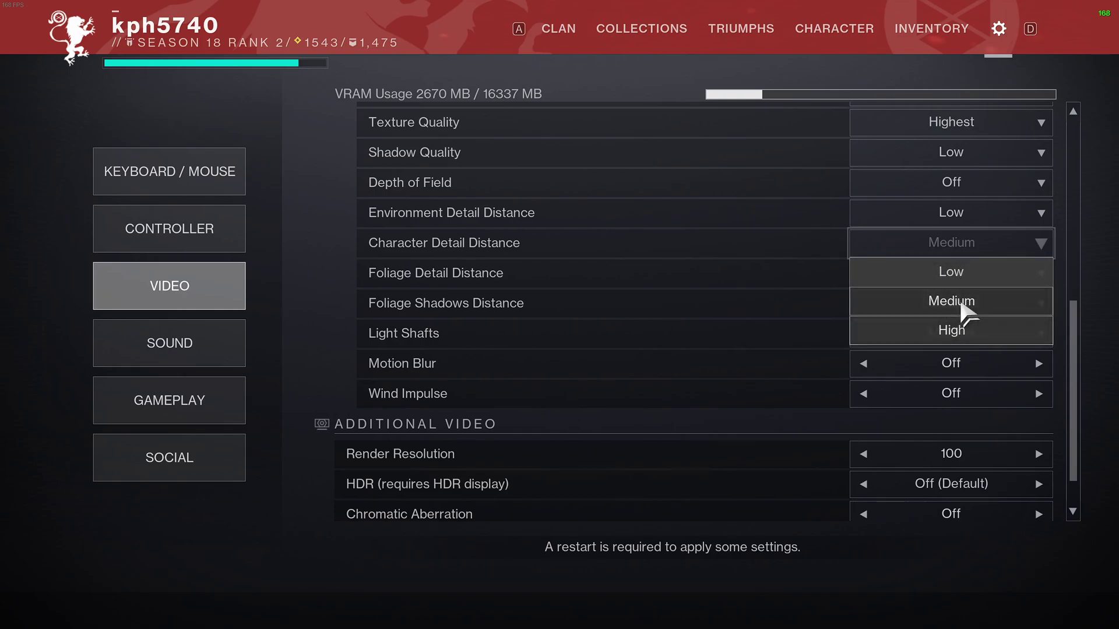
{"action": "left_click", "coordinate": [1045, 291]}
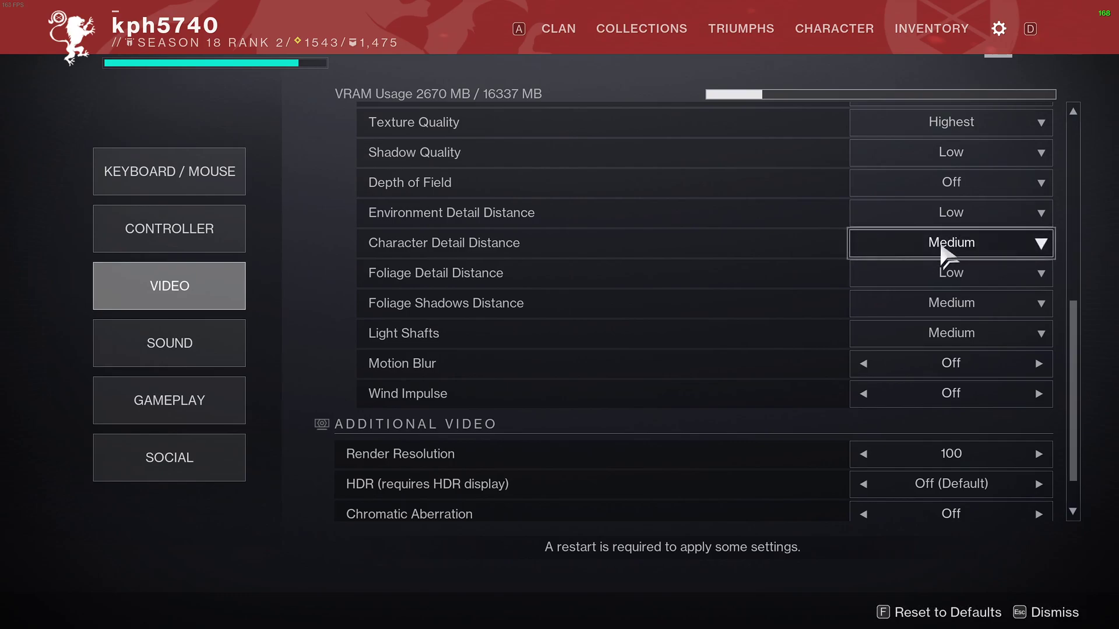
Step: Examine the Foliage Detail Distance choices and keep the setting at Low
{"action": "scroll", "coordinate": [664, 323], "scroll_direction": "down", "scroll_amount": 1}
{"action": "scroll", "coordinate": [662, 320], "scroll_direction": "down", "scroll_amount": 1}
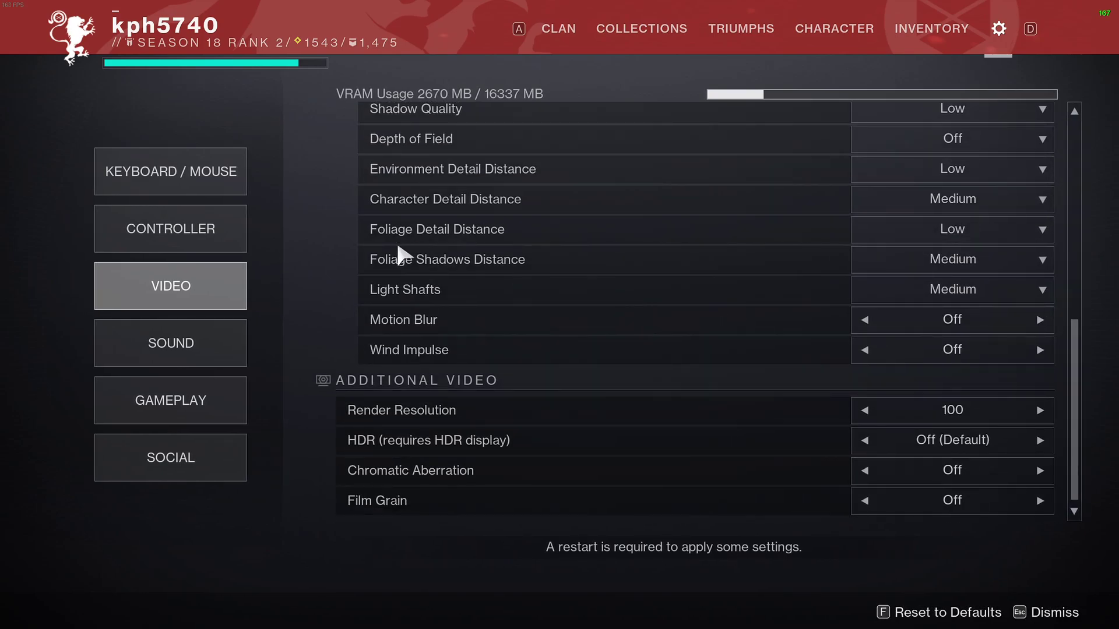
{"action": "left_click", "coordinate": [939, 229]}
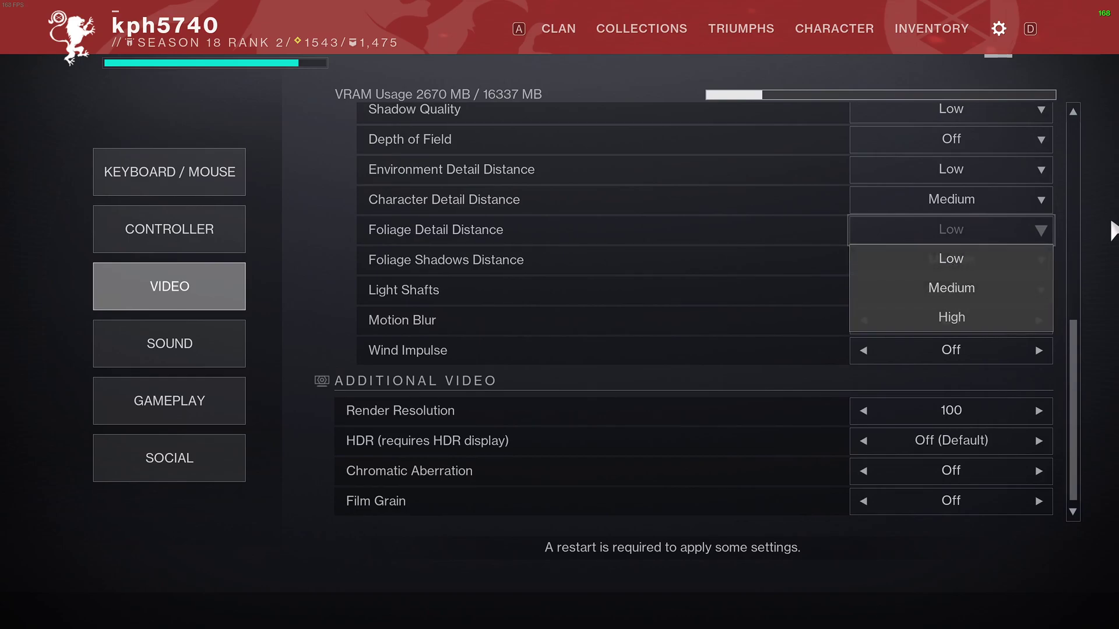
{"action": "left_click", "coordinate": [782, 222]}
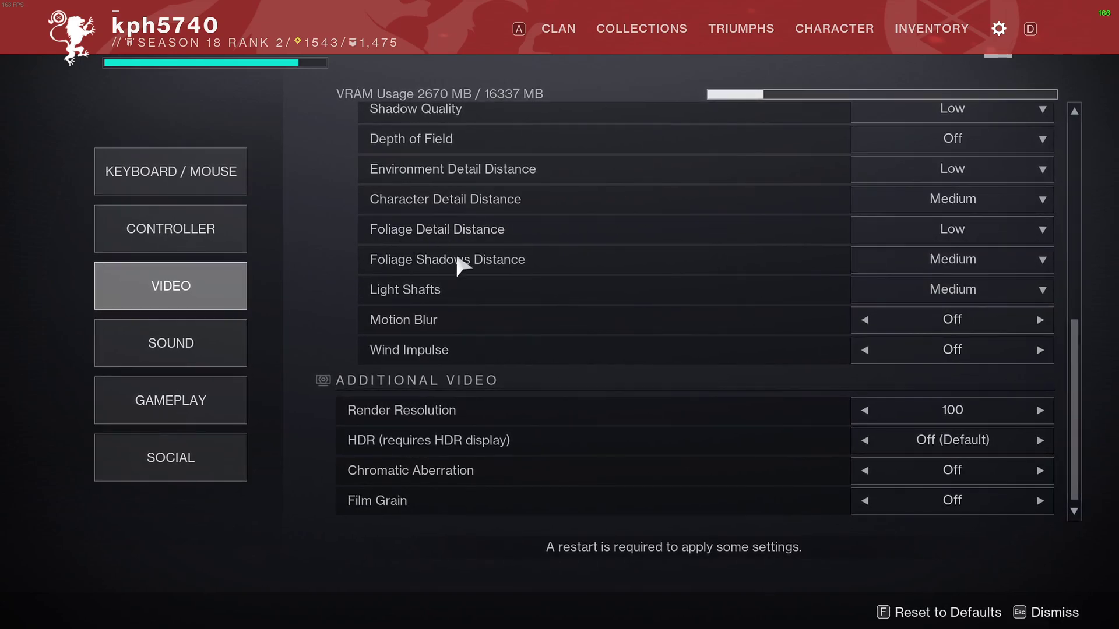
Step: Set Foliage Shadows Distance and Light Shafts to Medium
{"action": "left_click", "coordinate": [967, 263]}
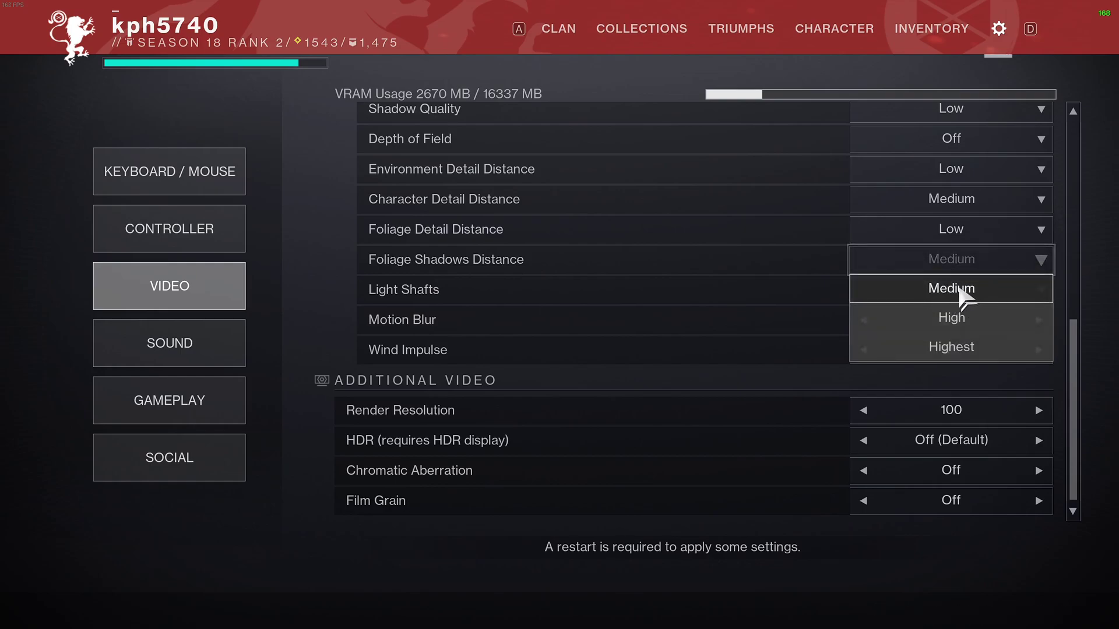
{"action": "left_click", "coordinate": [945, 289]}
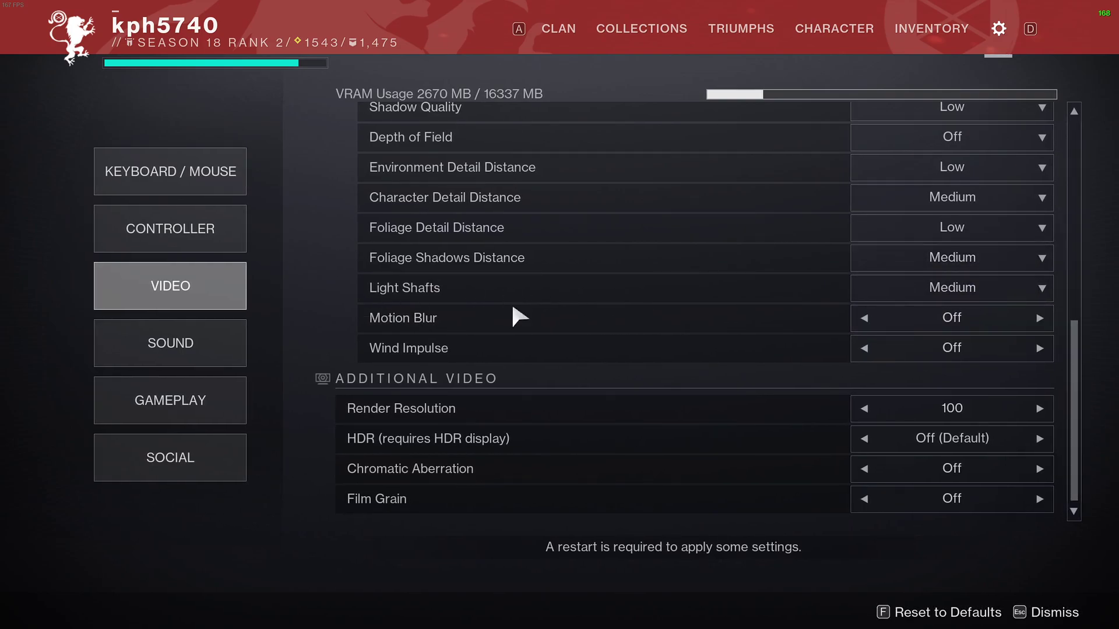
{"action": "left_click", "coordinate": [901, 288]}
{"action": "left_click", "coordinate": [958, 324]}
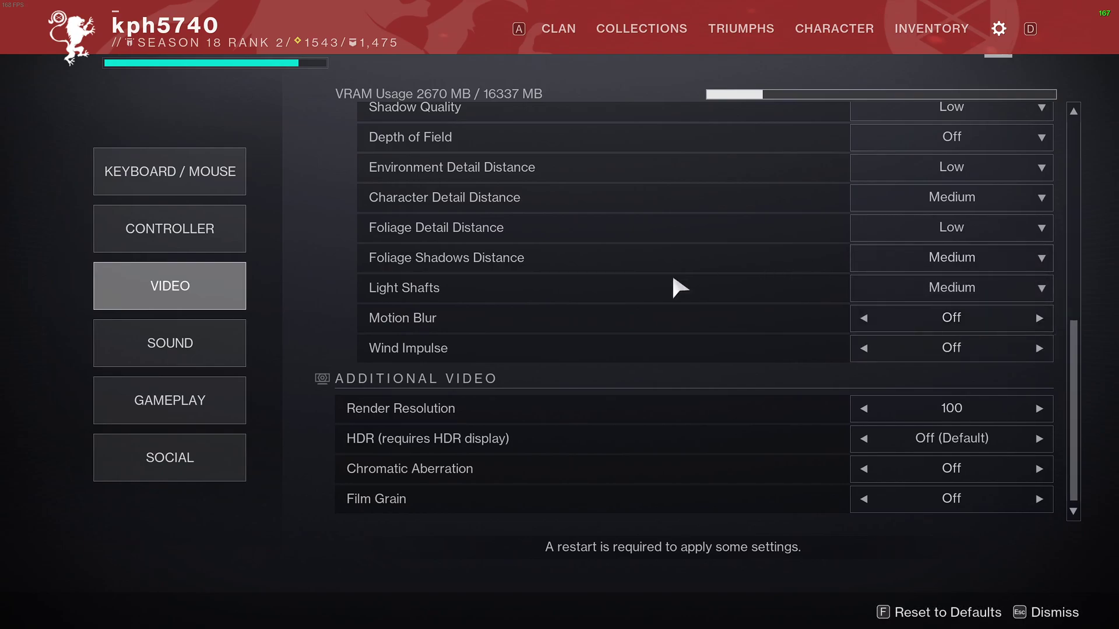